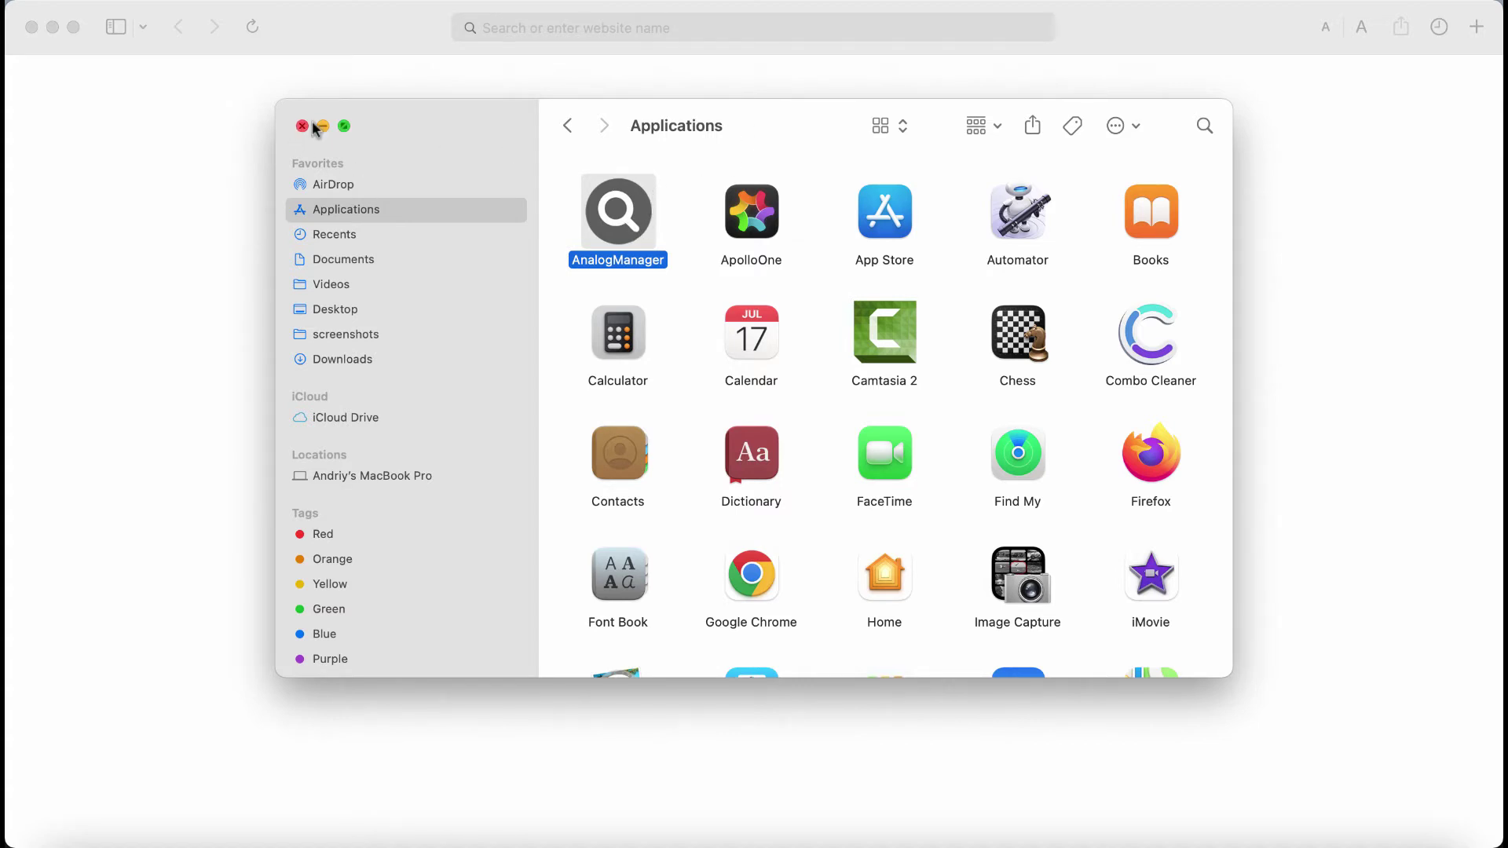
Move the AnalogManager app from Applications to the Trash via its context menu.
{"action": "right_click", "coordinate": [637, 216]}
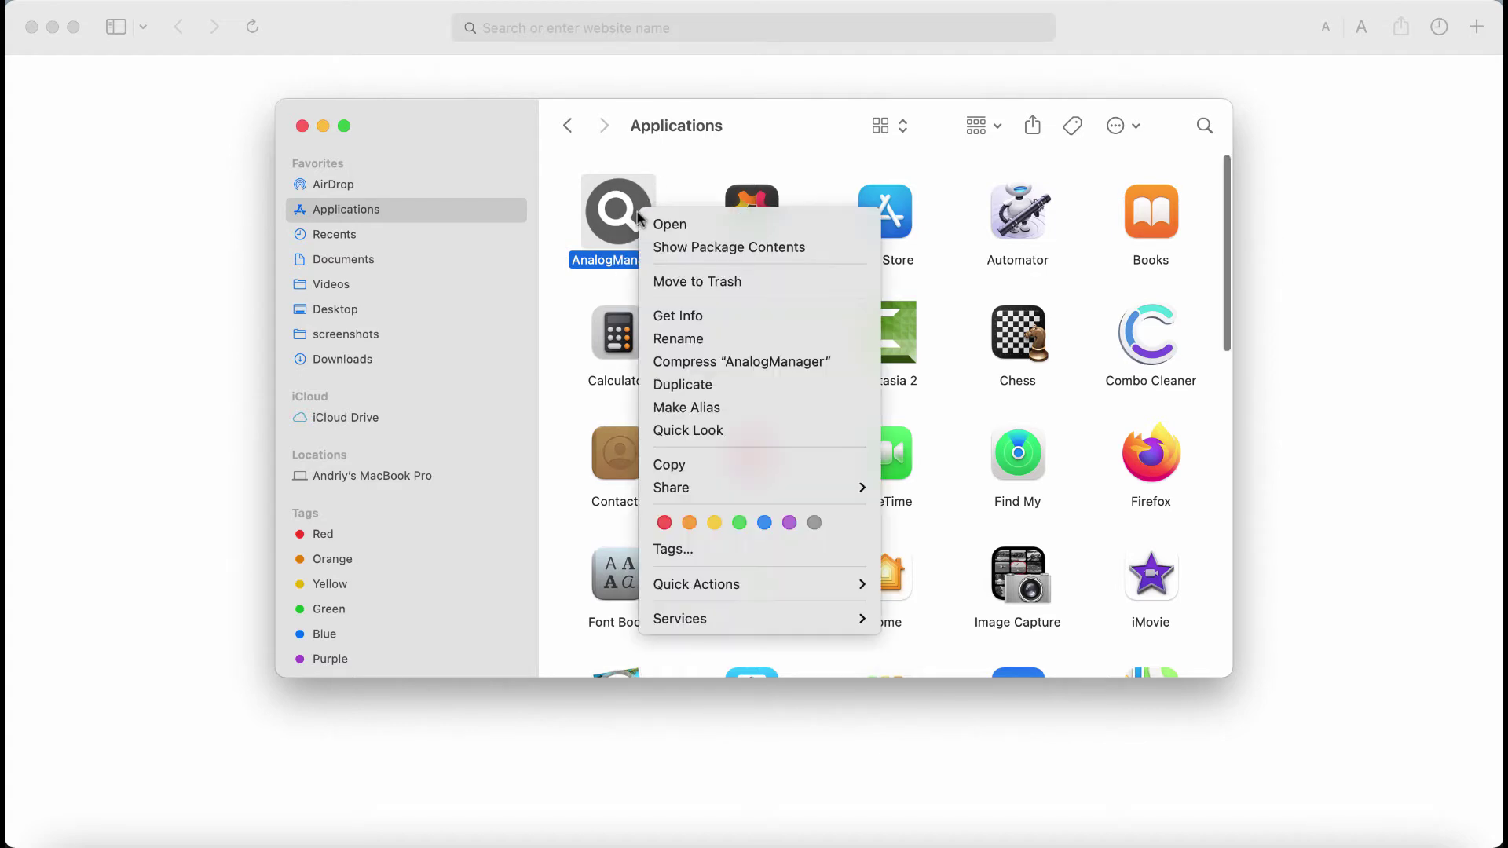
{"action": "left_click", "coordinate": [688, 279]}
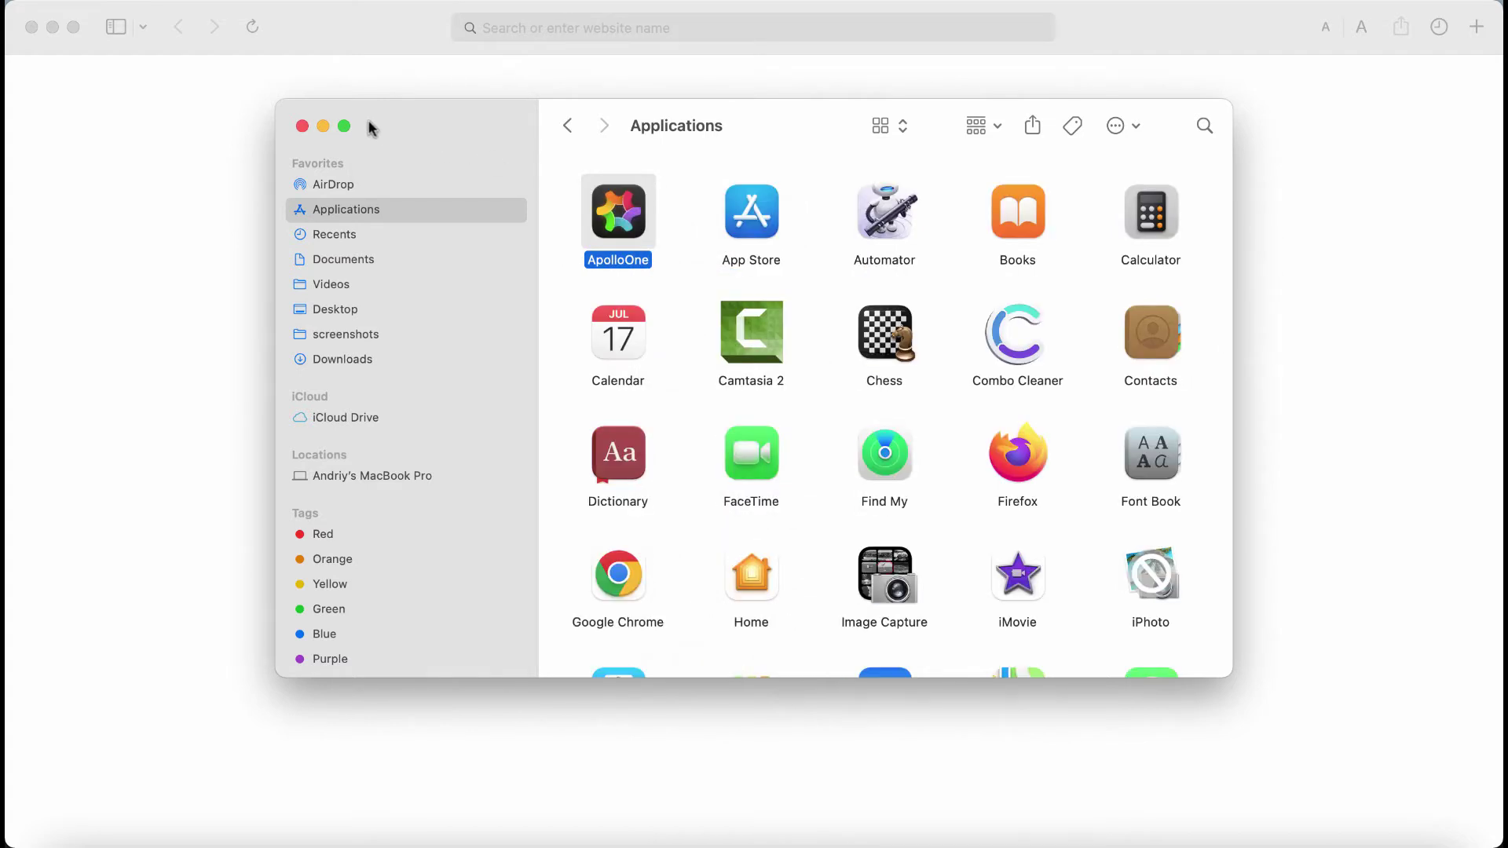
{"action": "scroll", "coordinate": [705, 336], "scroll_direction": "down", "scroll_amount": 2}
{"action": "scroll", "coordinate": [706, 336], "scroll_direction": "down", "scroll_amount": 10}
{"action": "scroll", "coordinate": [706, 336], "scroll_direction": "down", "scroll_amount": 5}
{"action": "scroll", "coordinate": [705, 336], "scroll_direction": "up", "scroll_amount": 15}
{"action": "scroll", "coordinate": [705, 336], "scroll_direction": "down", "scroll_amount": 10}
{"action": "scroll", "coordinate": [705, 336], "scroll_direction": "up", "scroll_amount": 10}
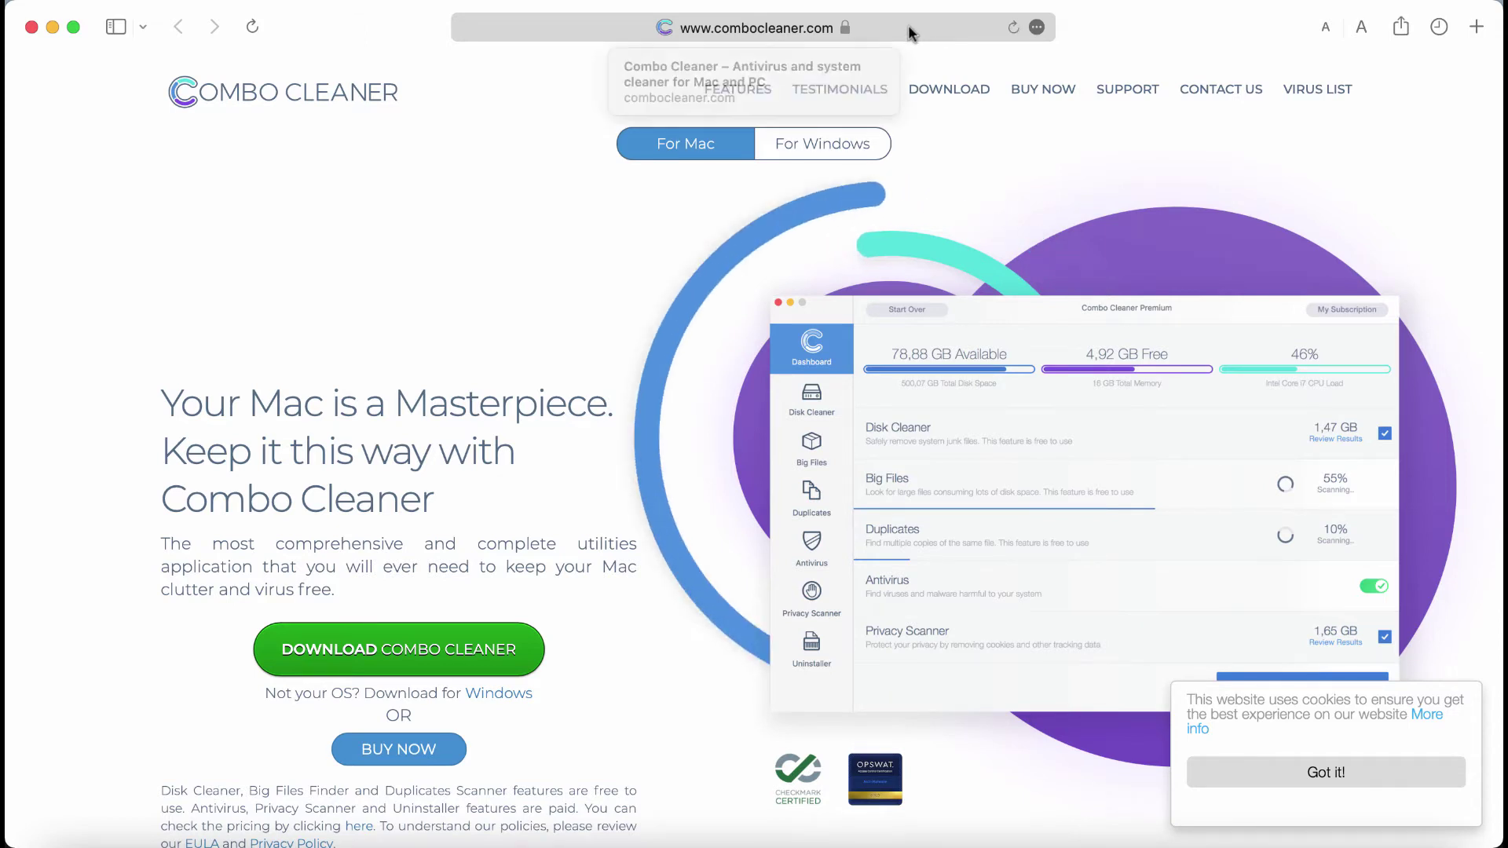
Launch the downloaded Combo Cleaner app over the combocleaner.com page.
{"action": "scroll", "coordinate": [404, 599], "scroll_direction": "down", "scroll_amount": 1}
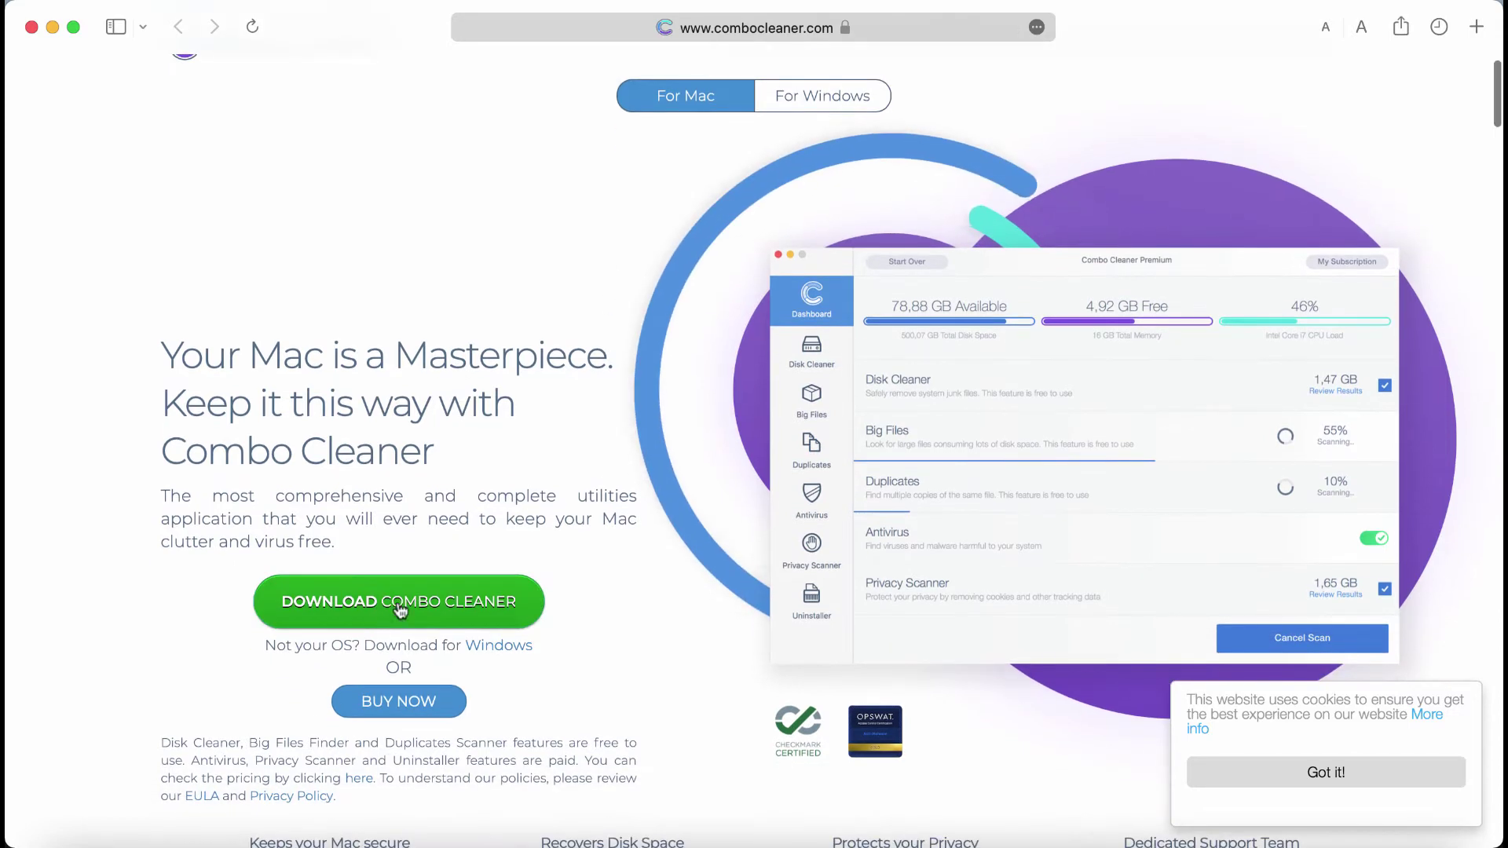
{"action": "scroll", "coordinate": [815, 261], "scroll_direction": "up", "scroll_amount": 1}
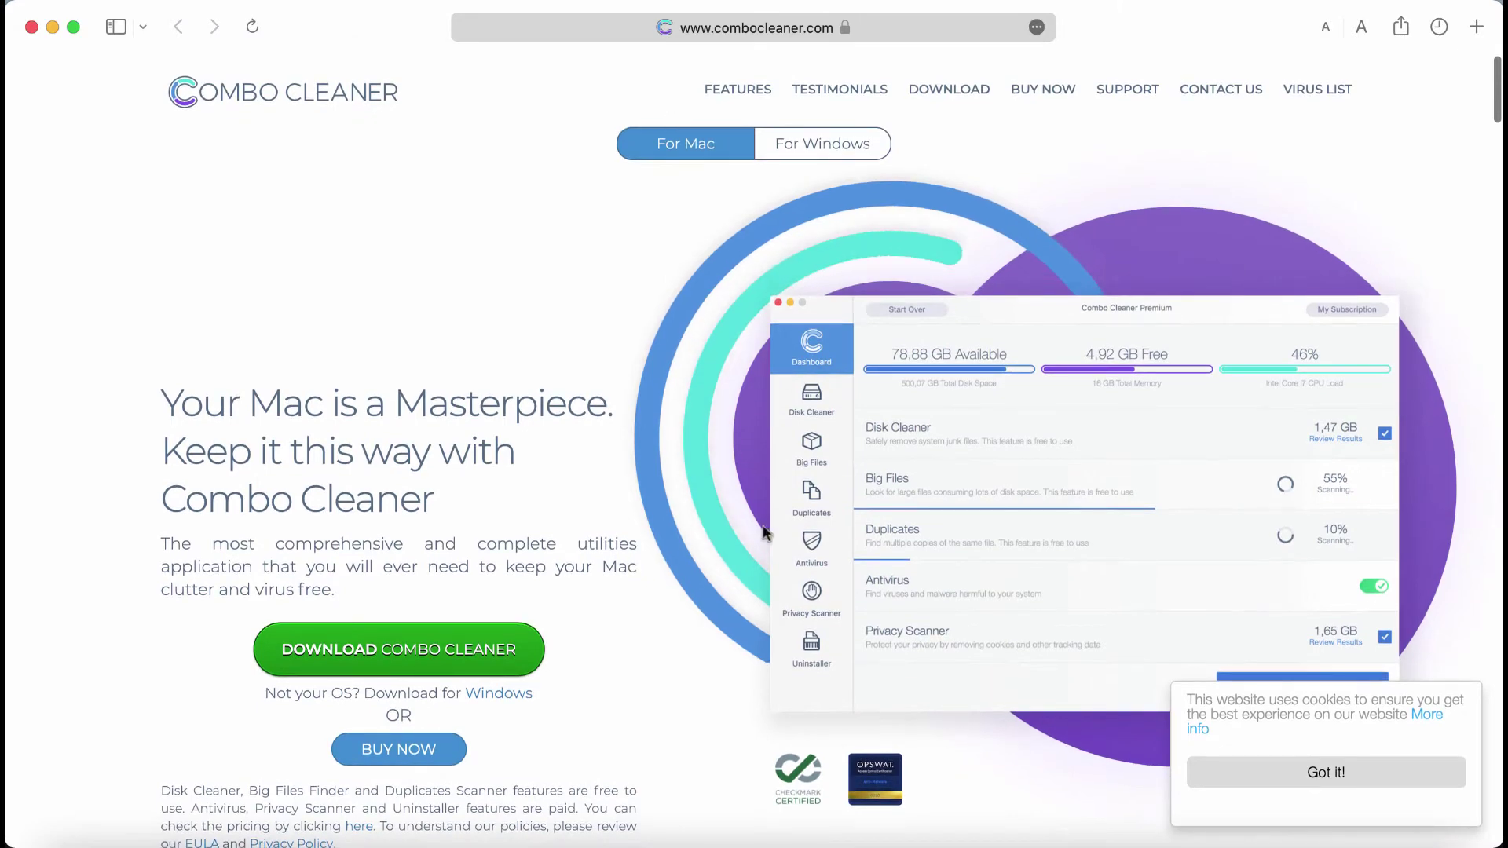
{"action": "left_click", "coordinate": [755, 845]}
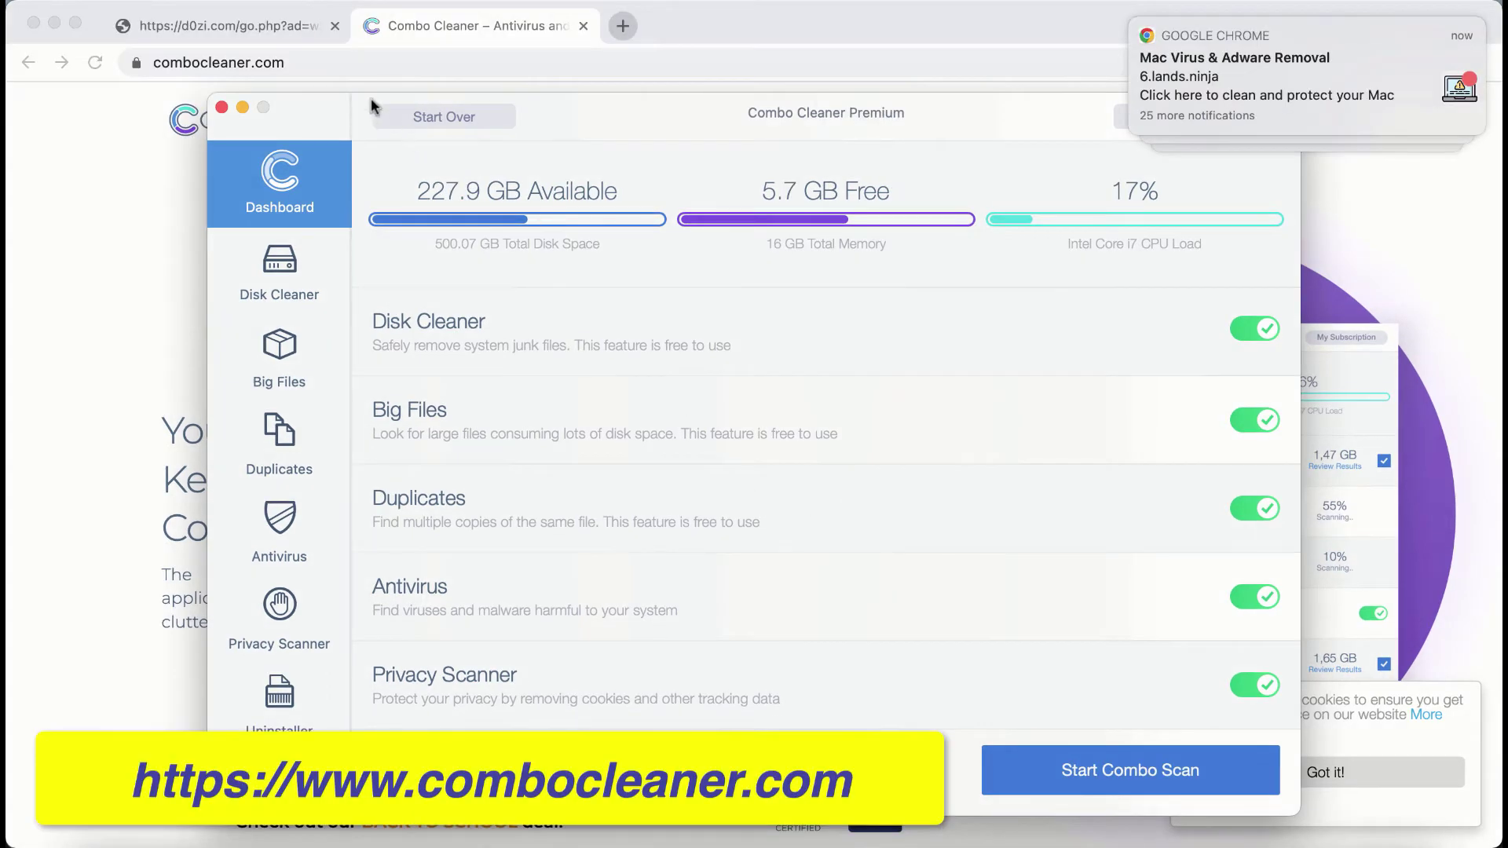
Close the d0zi.com redirect tab and bring the Combo Cleaner dashboard forward, shifted slightly left.
{"action": "left_click", "coordinate": [335, 26]}
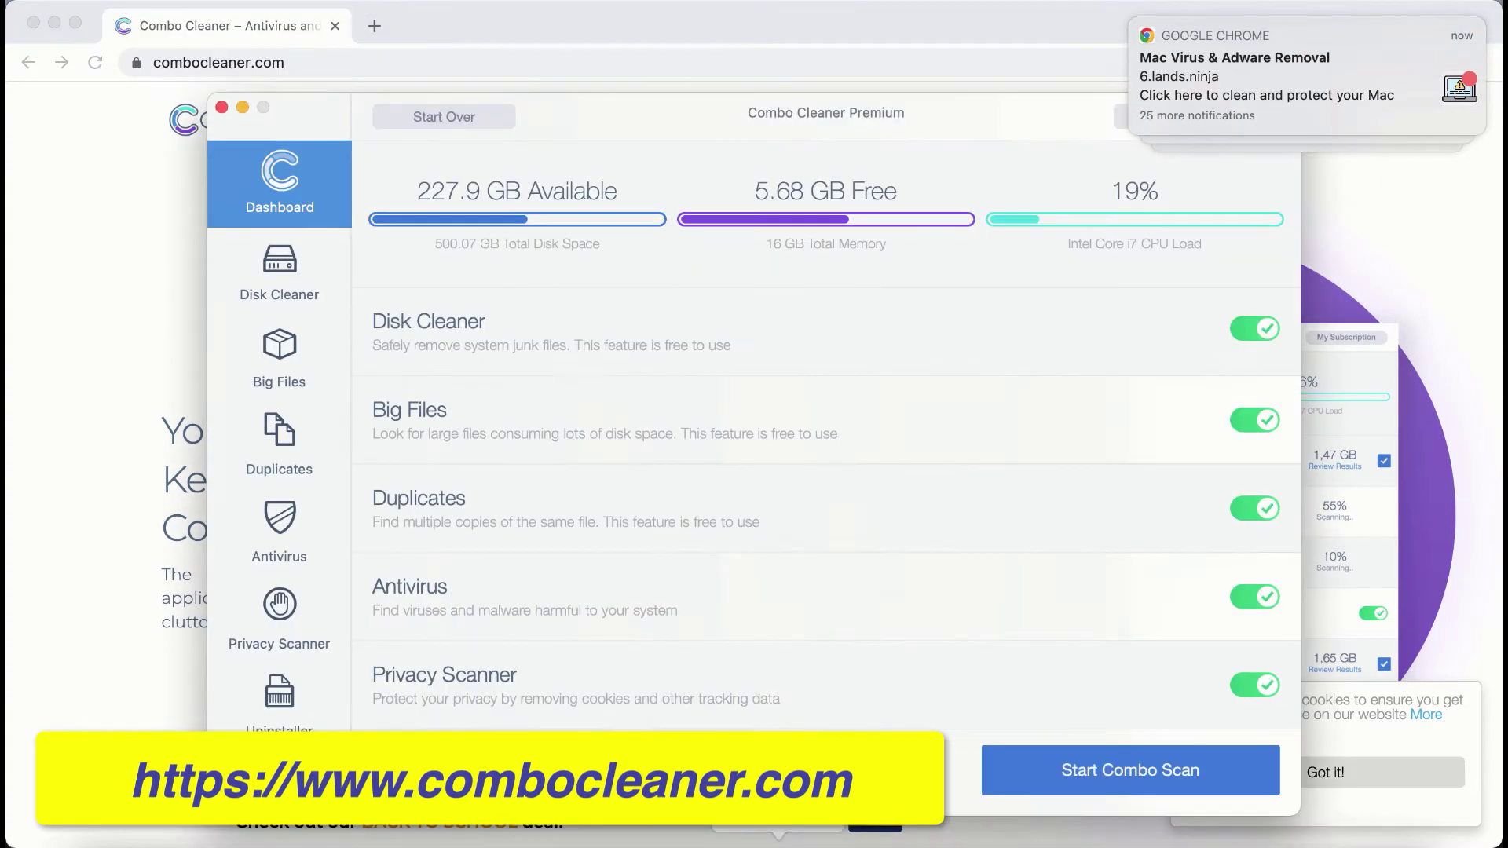
{"action": "key", "text": "super+Tab"}
{"action": "left_click_drag", "start_coordinate": [945, 125], "coordinate": [906, 142]}
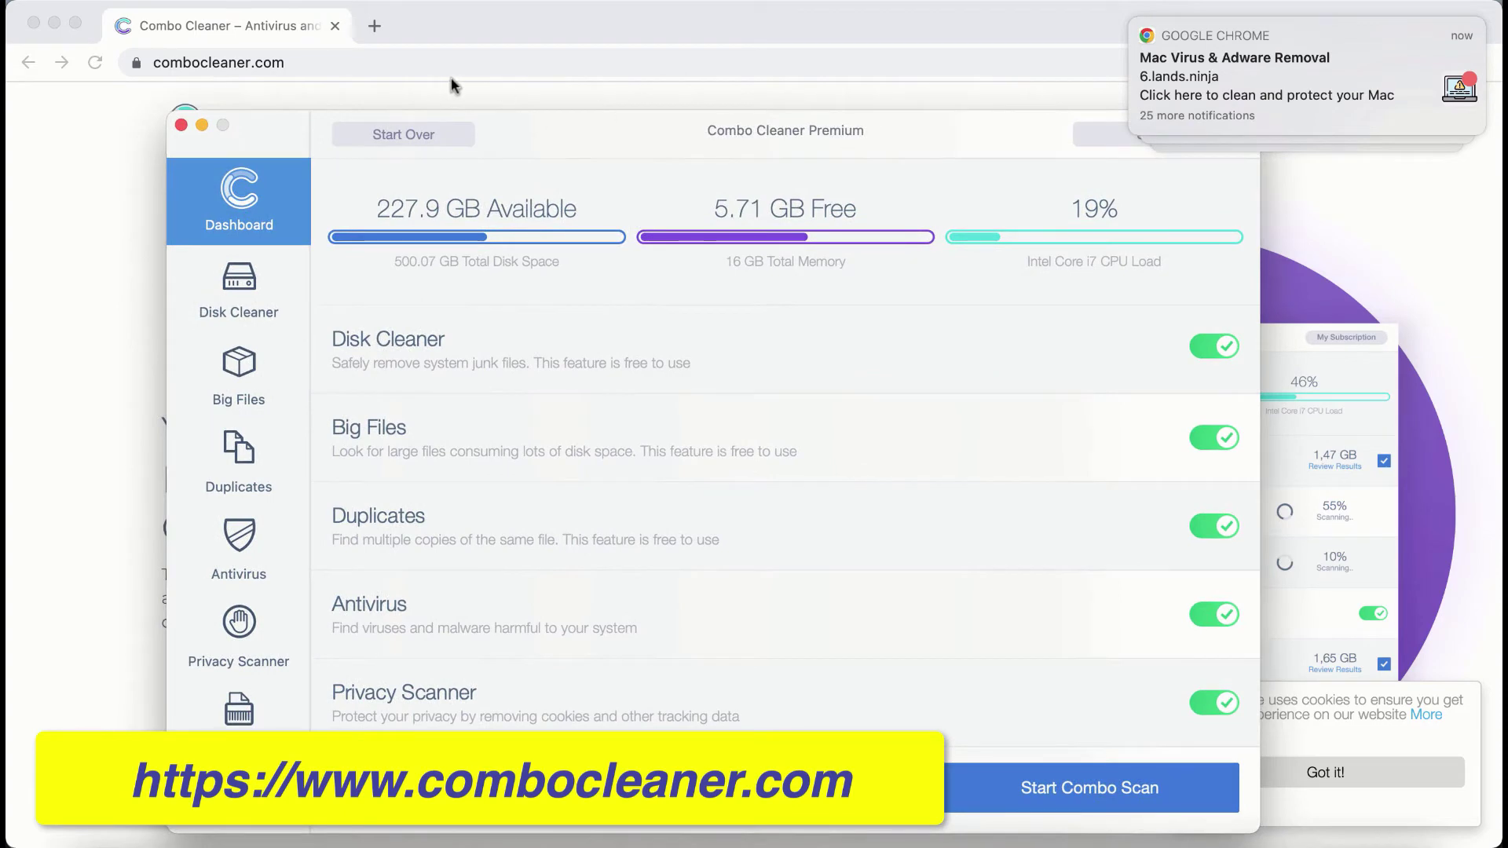
{"action": "left_click", "coordinate": [555, 27]}
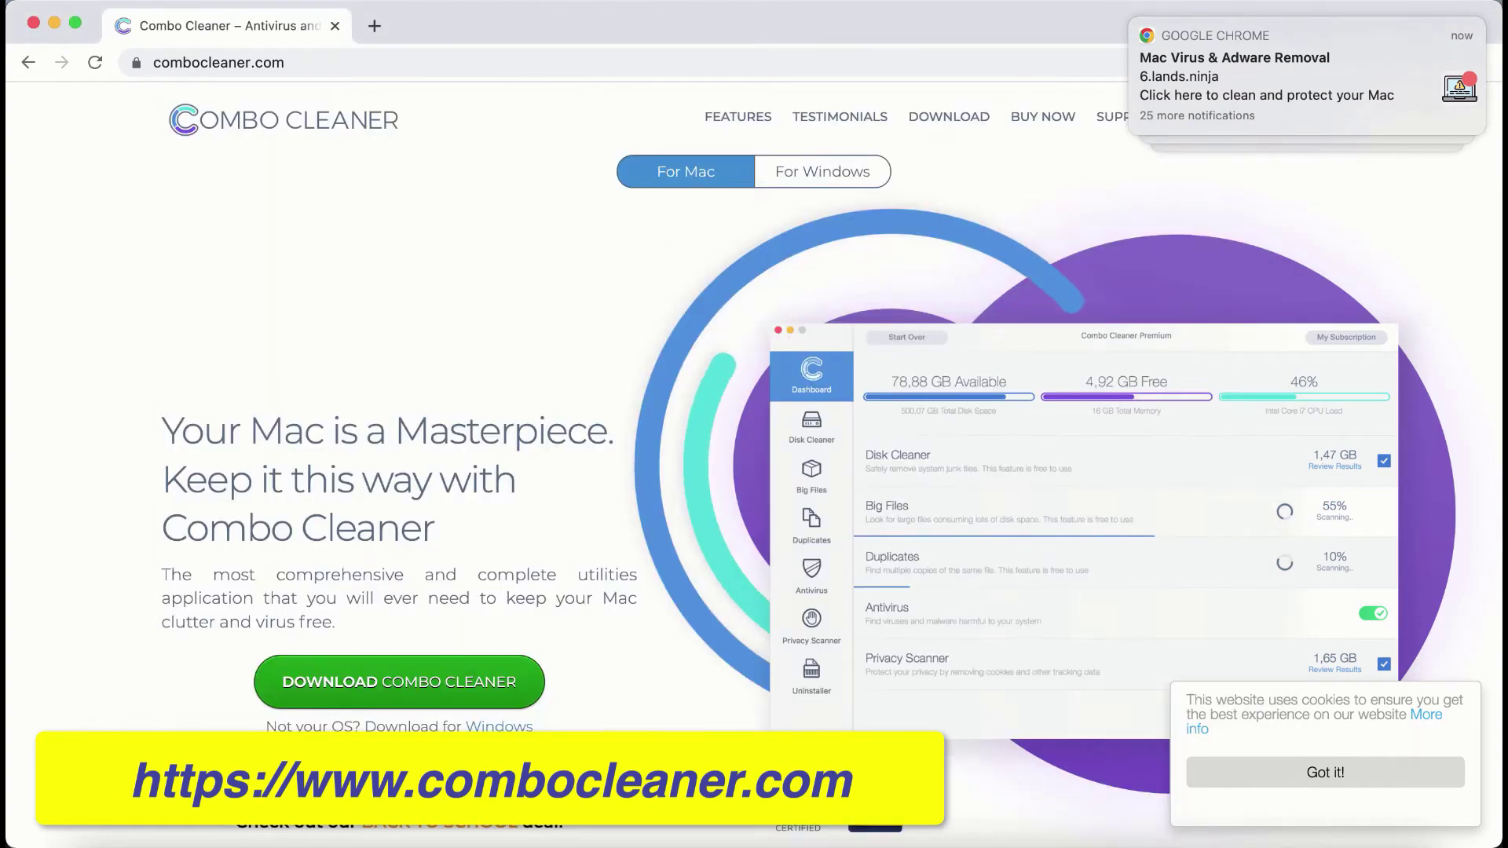
{"action": "key", "text": "super+Tab"}
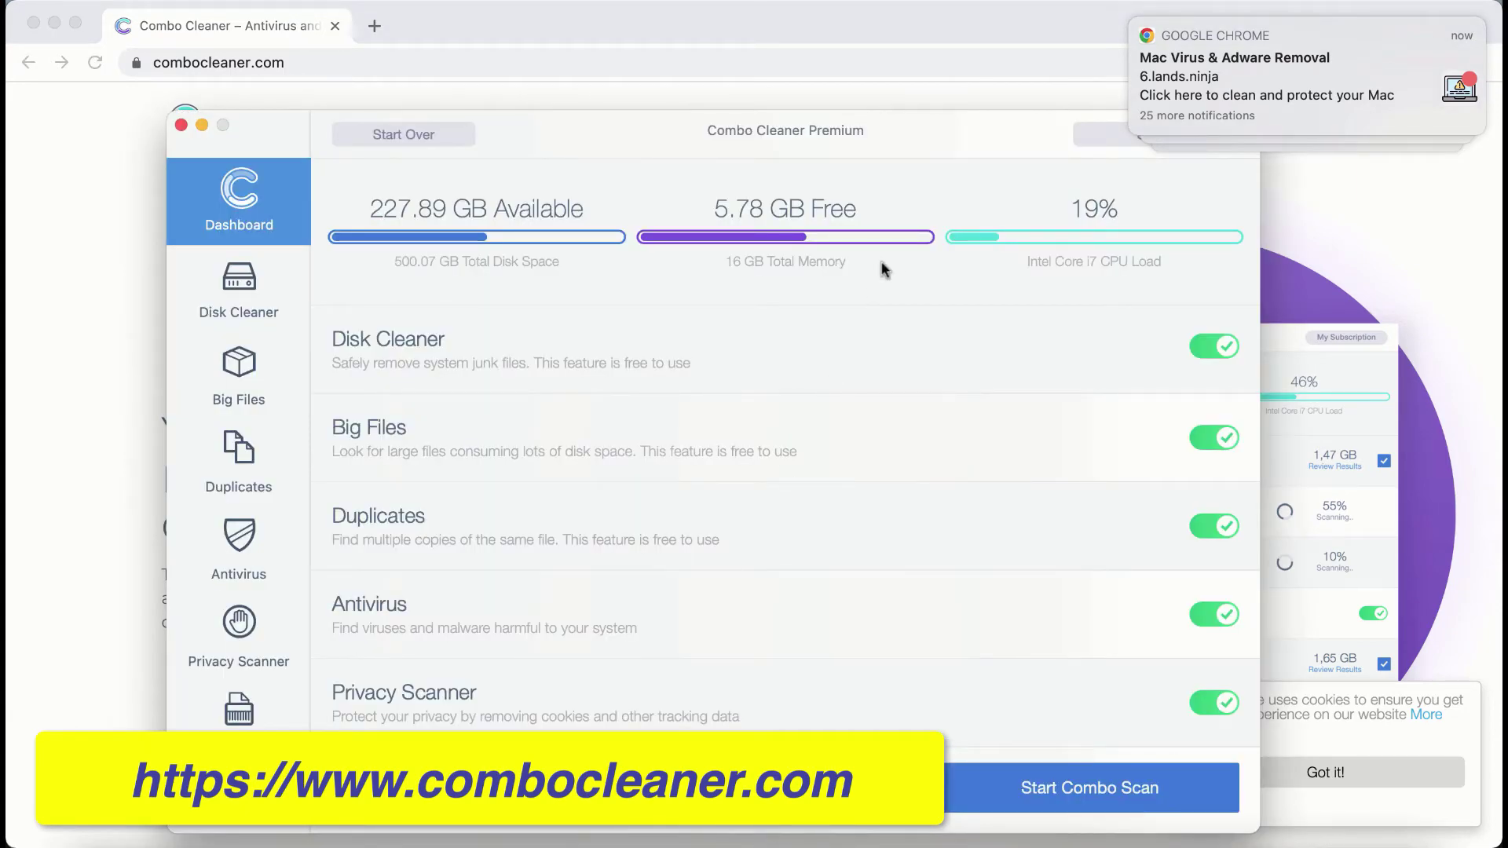
{"action": "left_click_drag", "start_coordinate": [912, 140], "coordinate": [892, 135]}
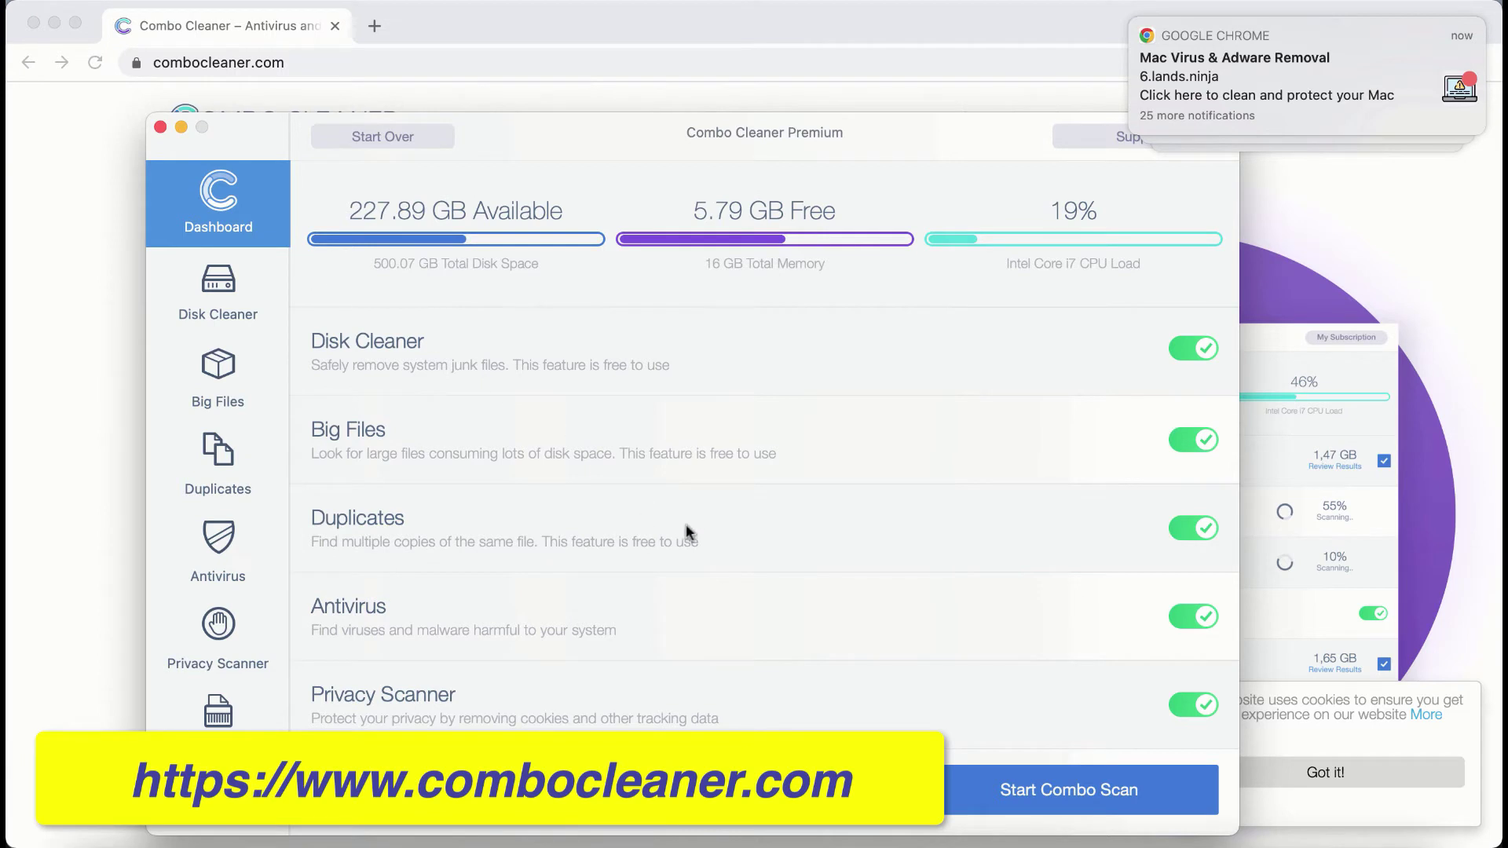
Start a Combo Scan and move the Combo Cleaner window left while it runs.
{"action": "left_click", "coordinate": [1056, 790]}
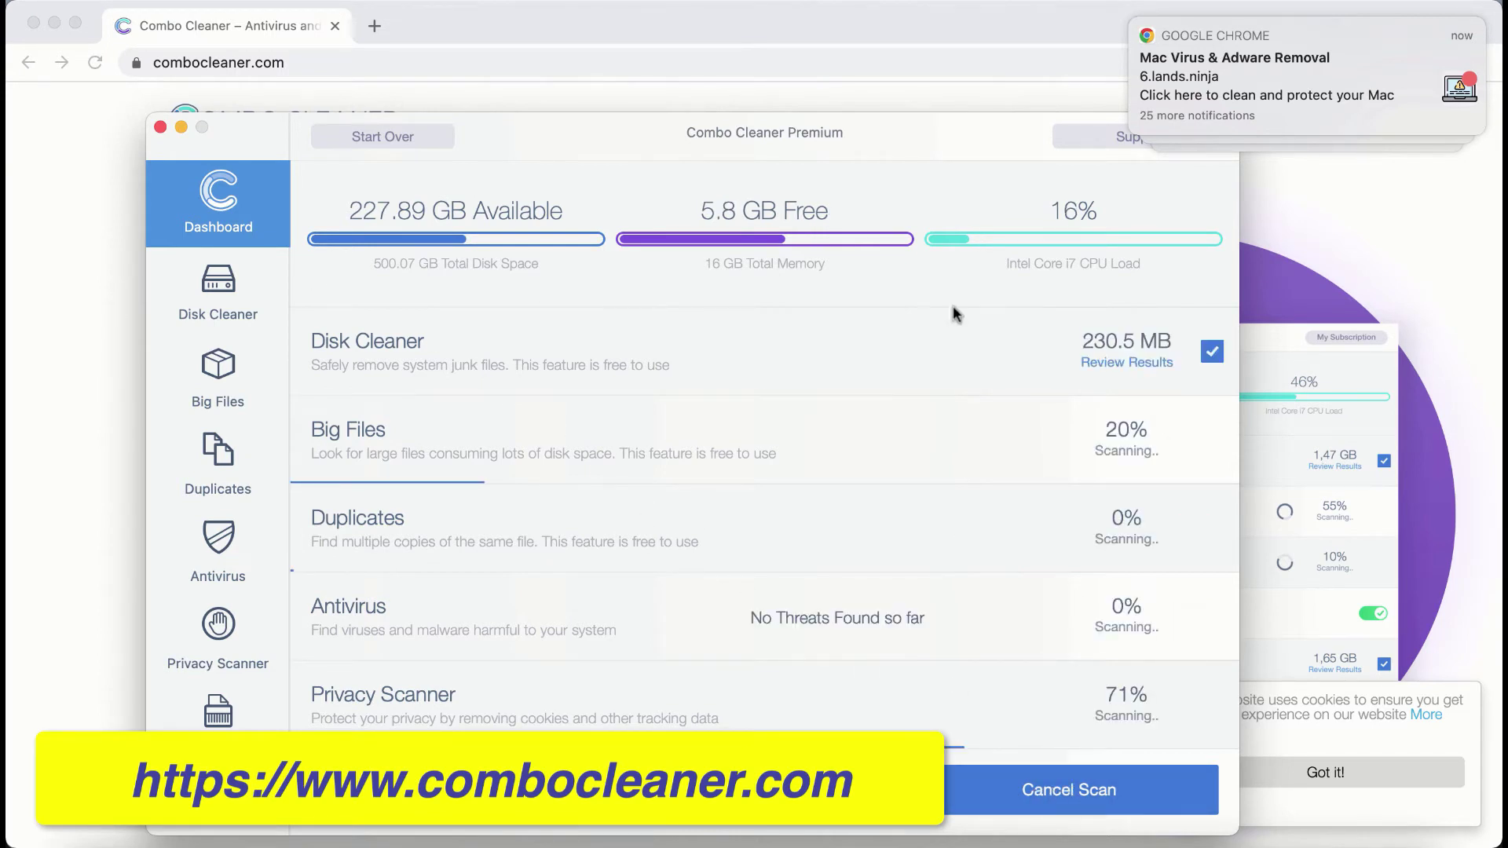
{"action": "left_click_drag", "start_coordinate": [945, 152], "coordinate": [926, 157]}
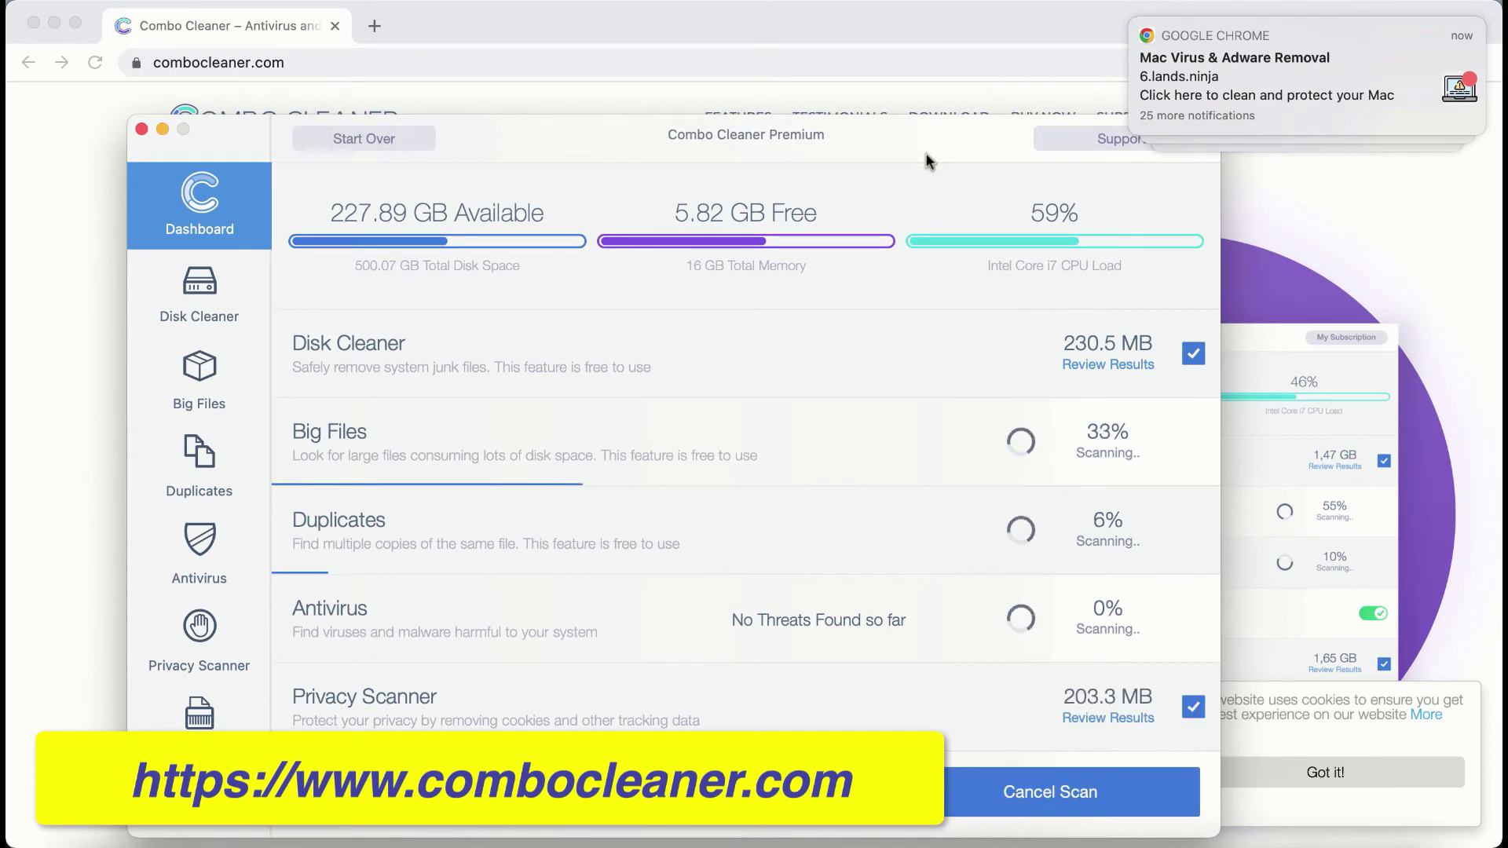
{"action": "mouse_move", "coordinate": [926, 132]}
{"action": "left_mouse_down"}
{"action": "mouse_move", "coordinate": [881, 135]}
{"action": "mouse_move", "coordinate": [925, 123]}
{"action": "left_mouse_up"}
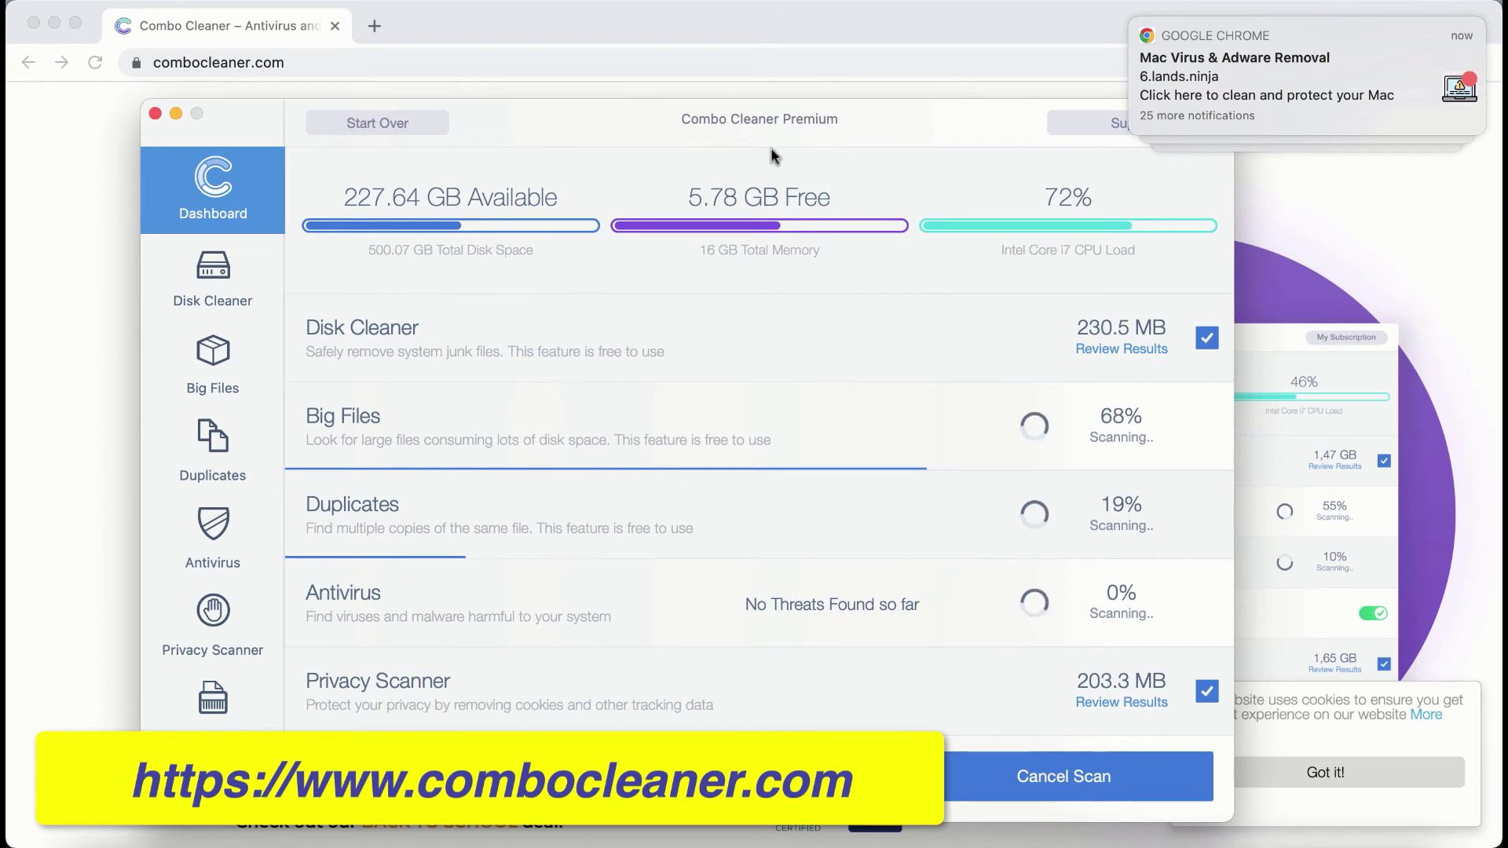
{"action": "left_click", "coordinate": [233, 298]}
{"action": "left_click", "coordinate": [234, 350]}
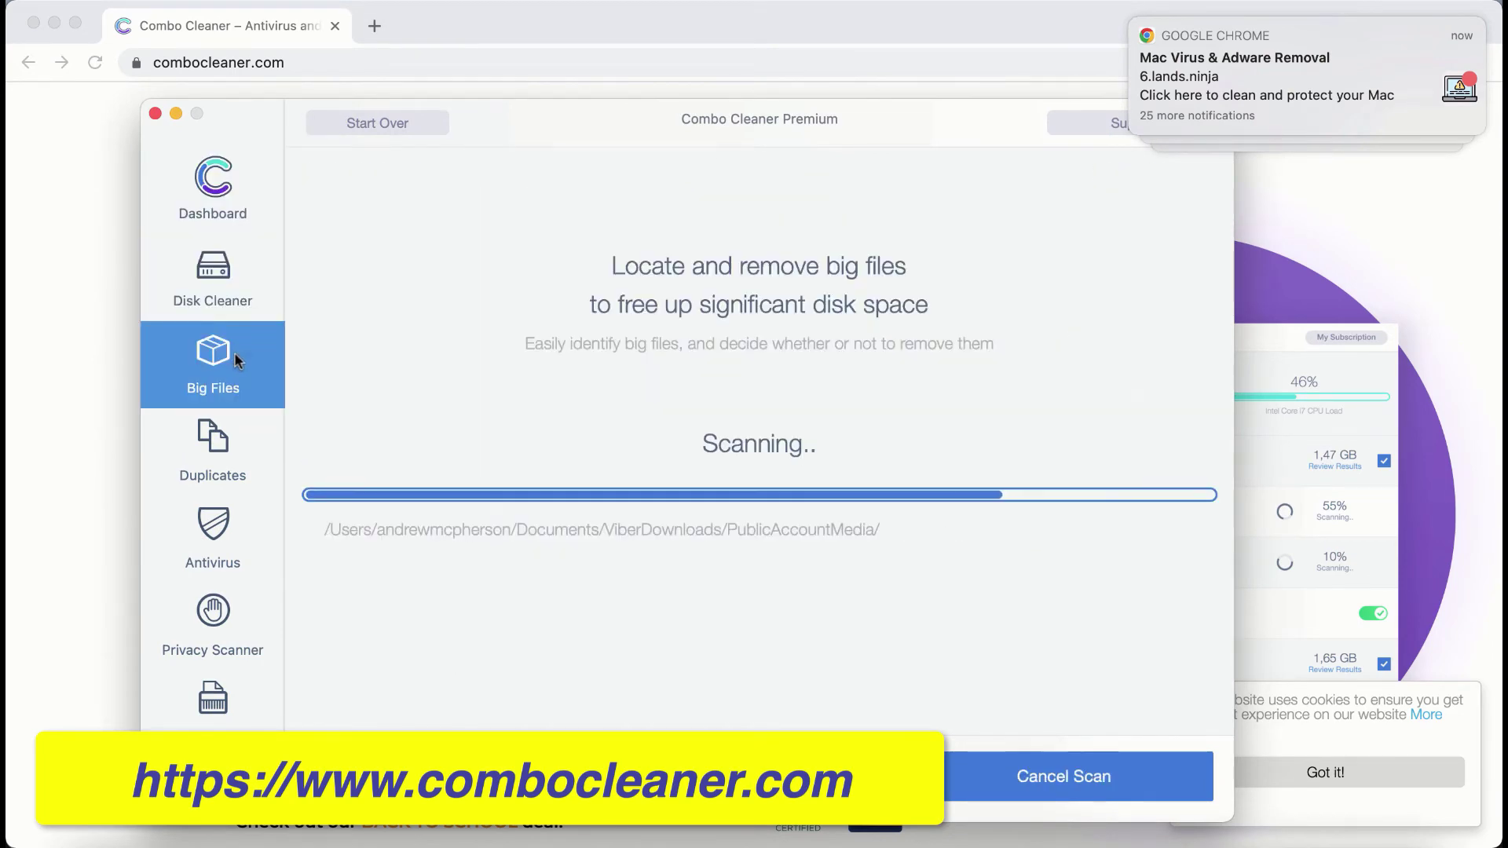
{"action": "left_click", "coordinate": [234, 436]}
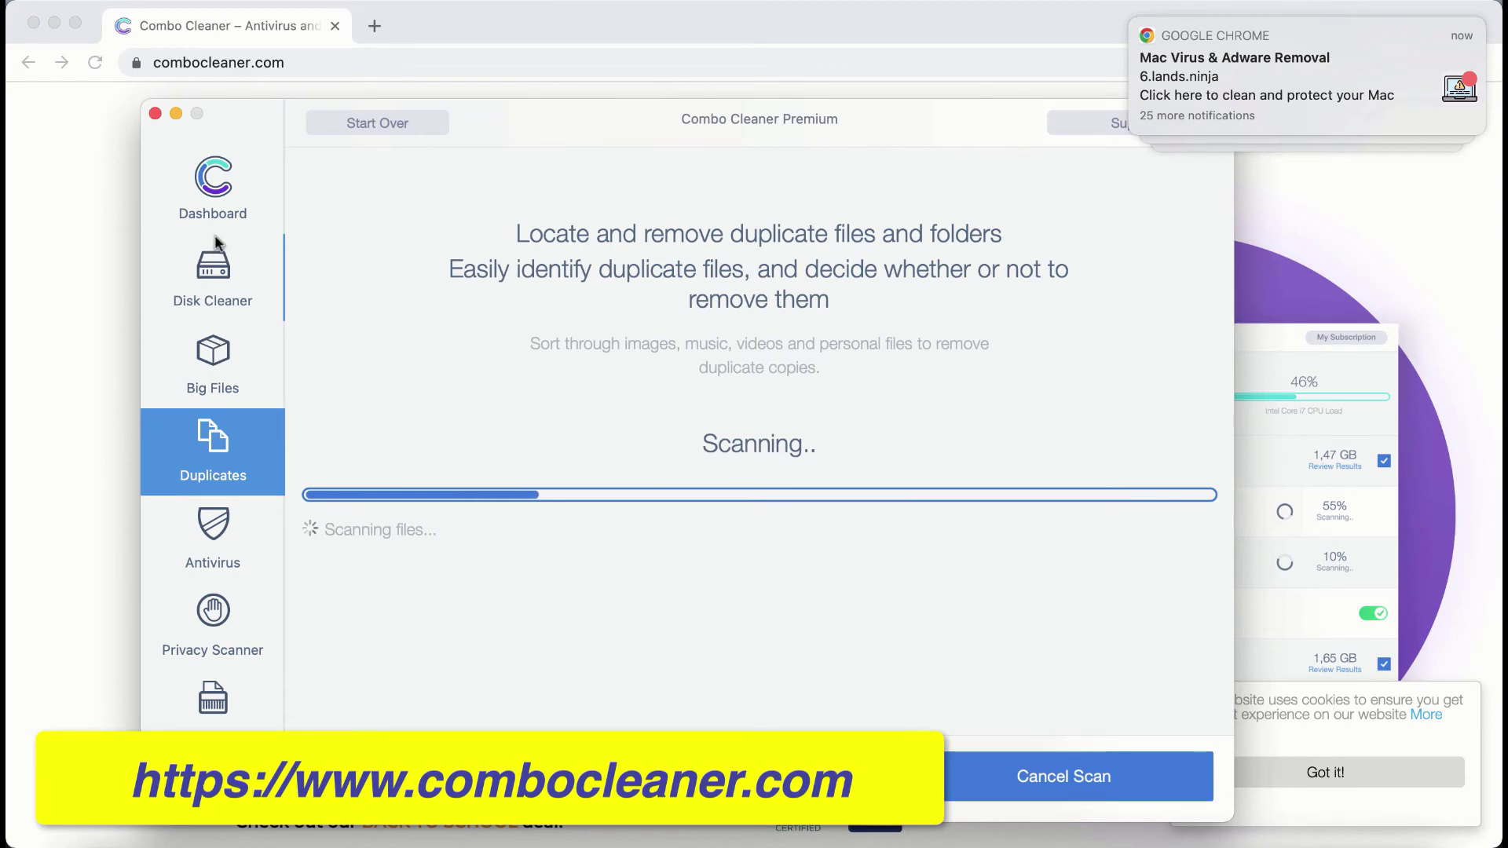
{"action": "left_click", "coordinate": [223, 273]}
{"action": "left_click", "coordinate": [228, 355]}
{"action": "left_click", "coordinate": [232, 440]}
{"action": "left_click", "coordinate": [228, 294]}
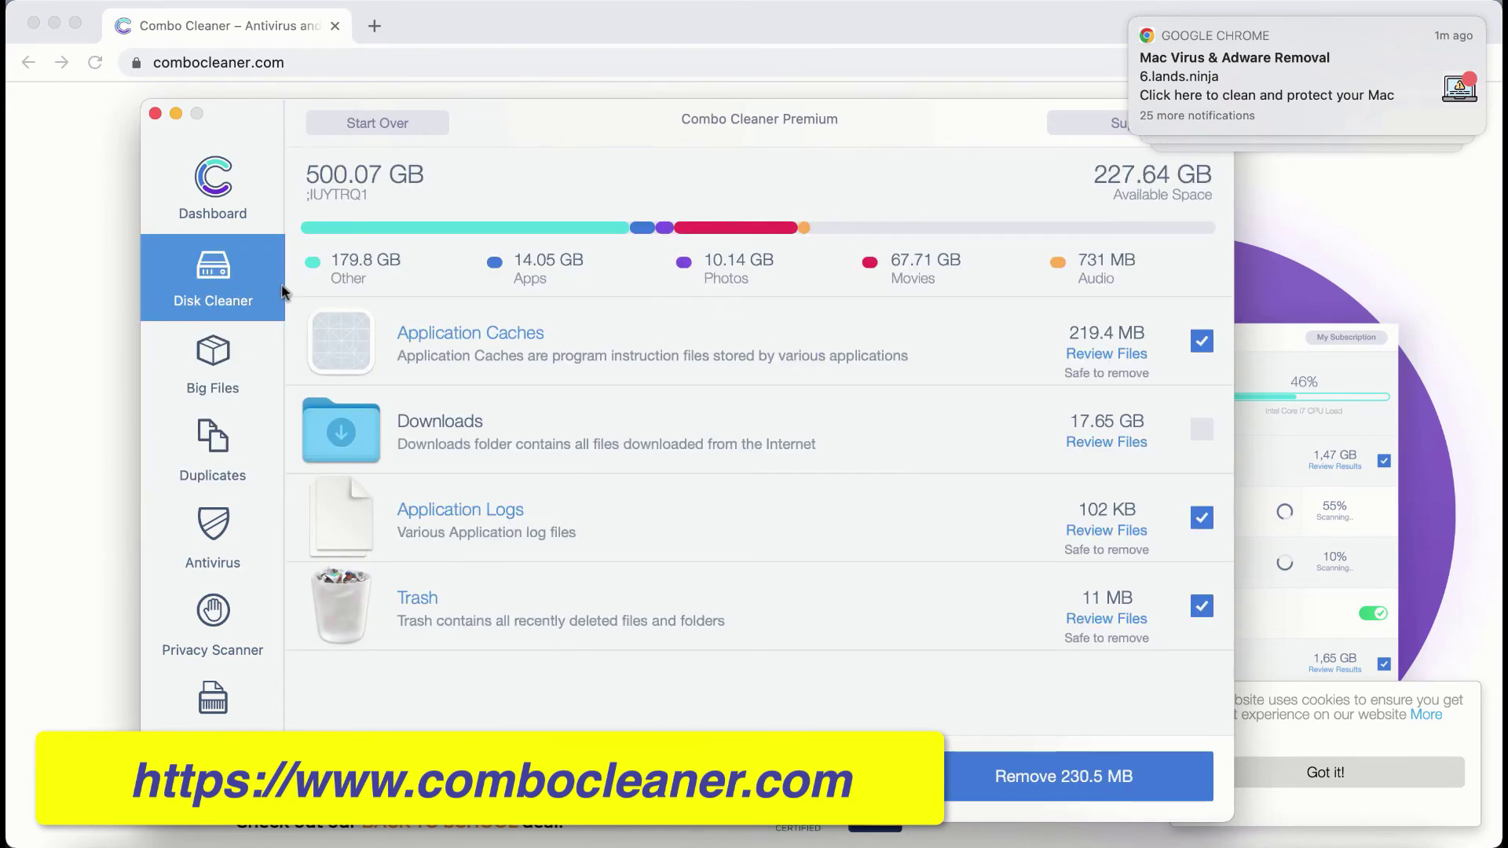
{"action": "left_click", "coordinate": [238, 358]}
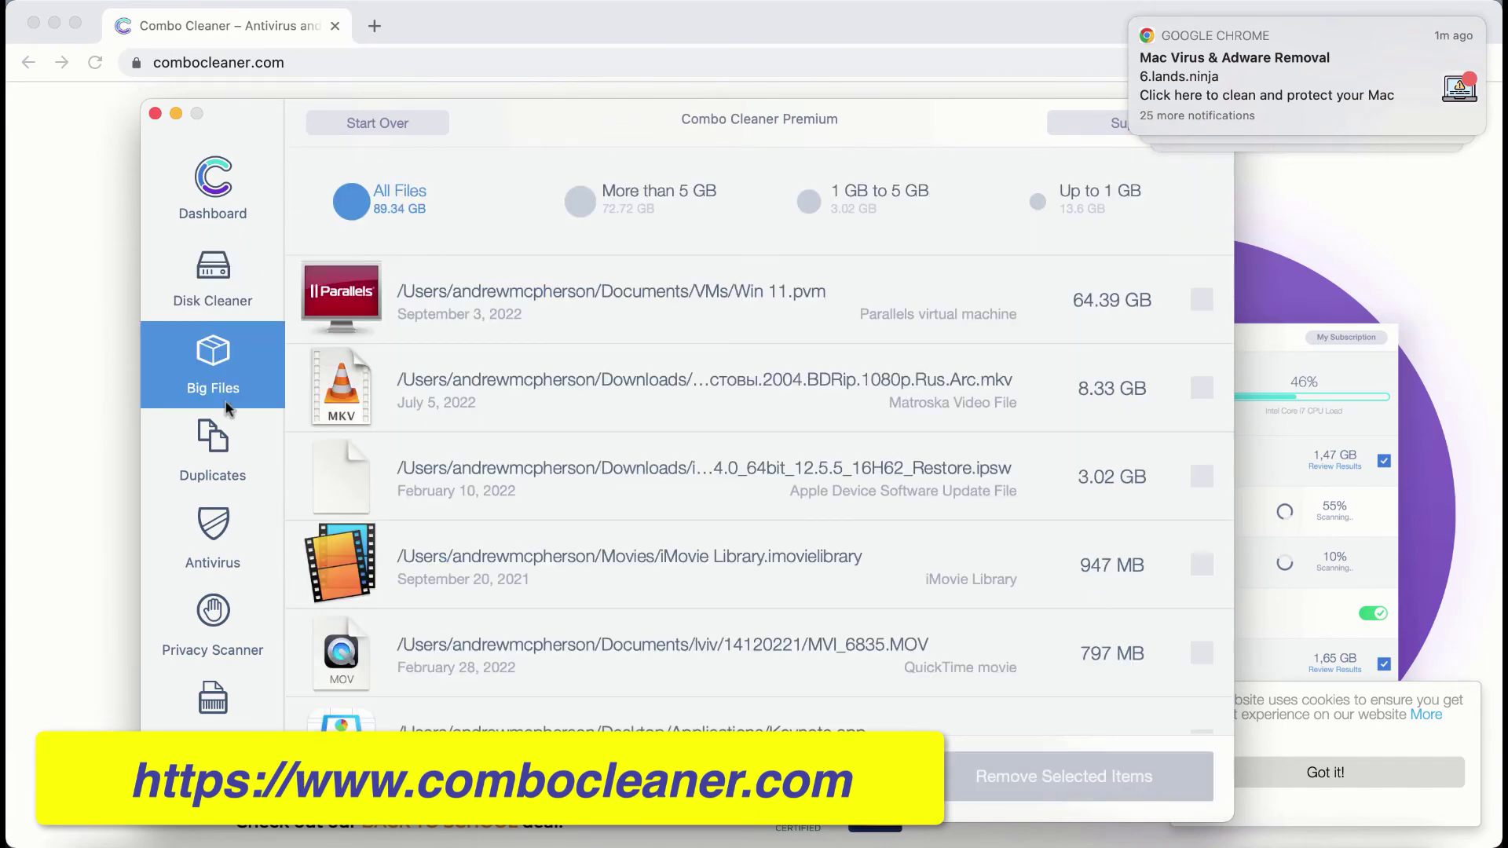
{"action": "left_click", "coordinate": [223, 456]}
{"action": "left_click", "coordinate": [234, 325]}
{"action": "left_click", "coordinate": [237, 271]}
{"action": "left_click", "coordinate": [242, 178]}
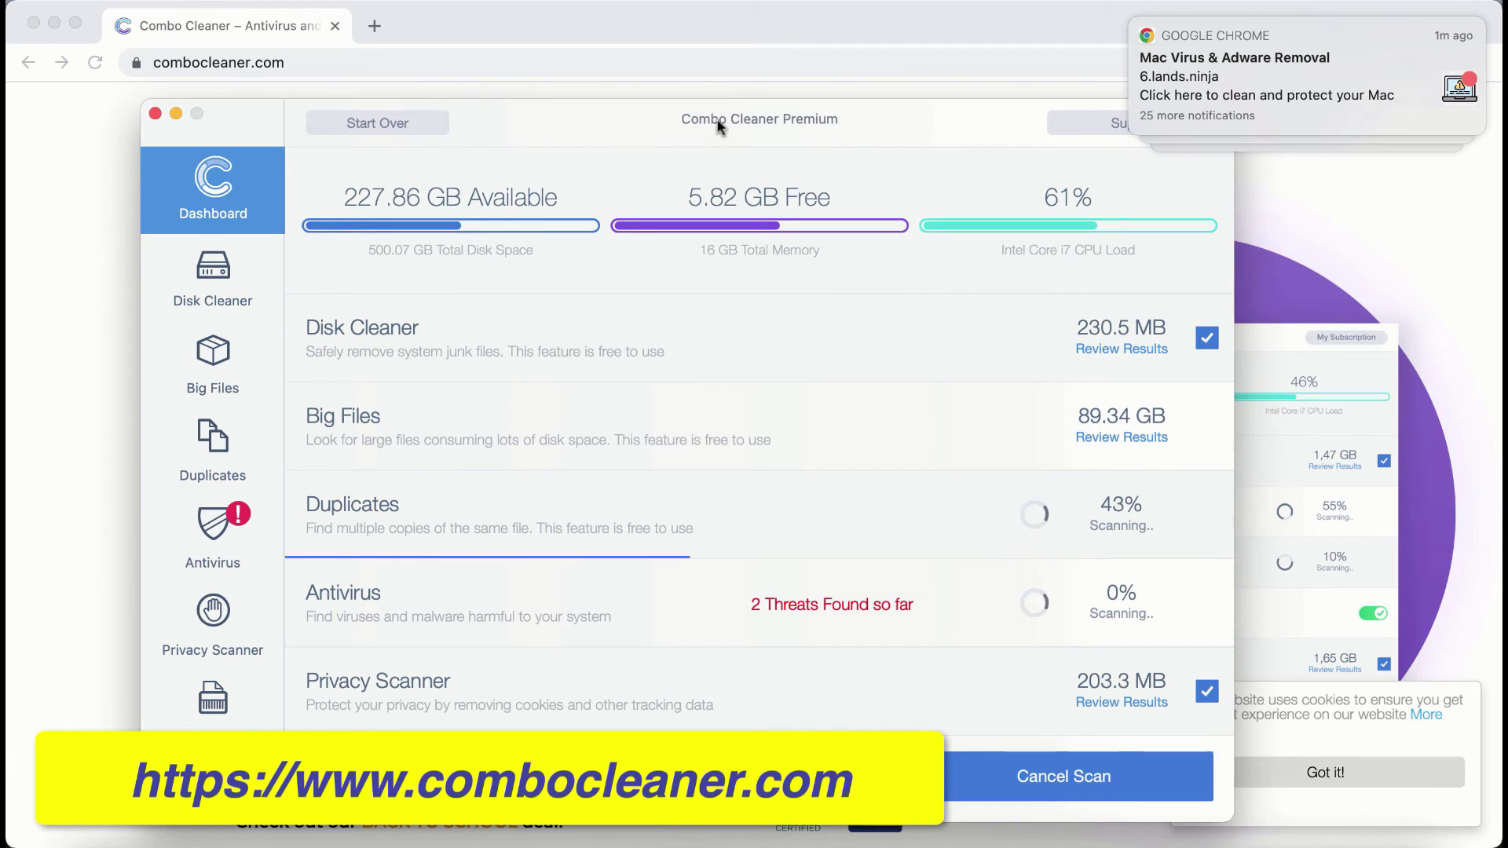
{"action": "left_click_drag", "start_coordinate": [718, 122], "coordinate": [712, 126]}
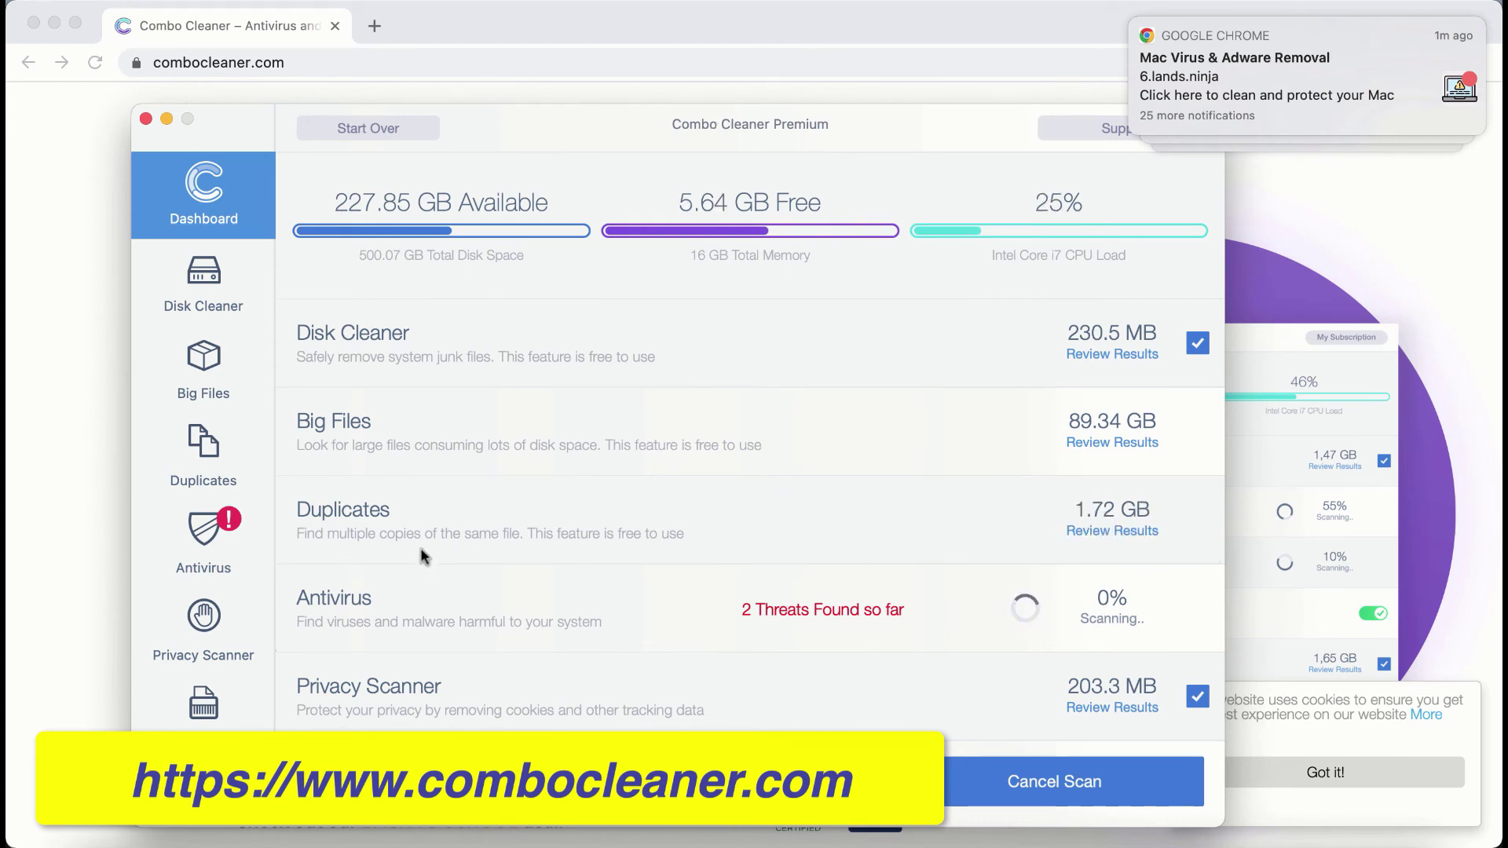
Cancel the Antivirus scan to list infected Downloads files like 1.zip, Install-7.dmg and HotComplete.app.
{"action": "left_click", "coordinate": [225, 537]}
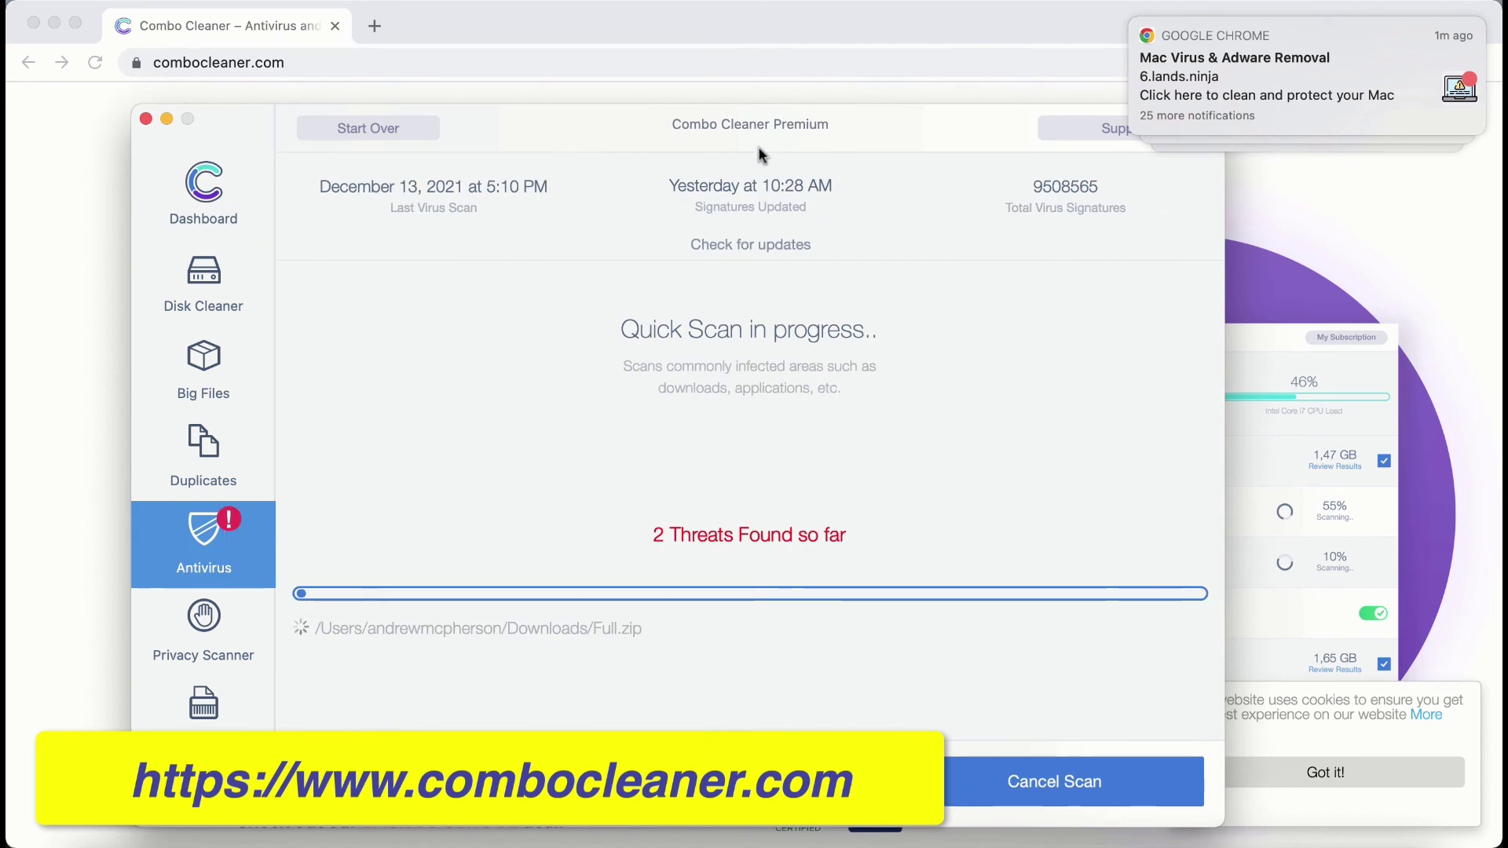
{"action": "left_click_drag", "start_coordinate": [772, 143], "coordinate": [764, 154]}
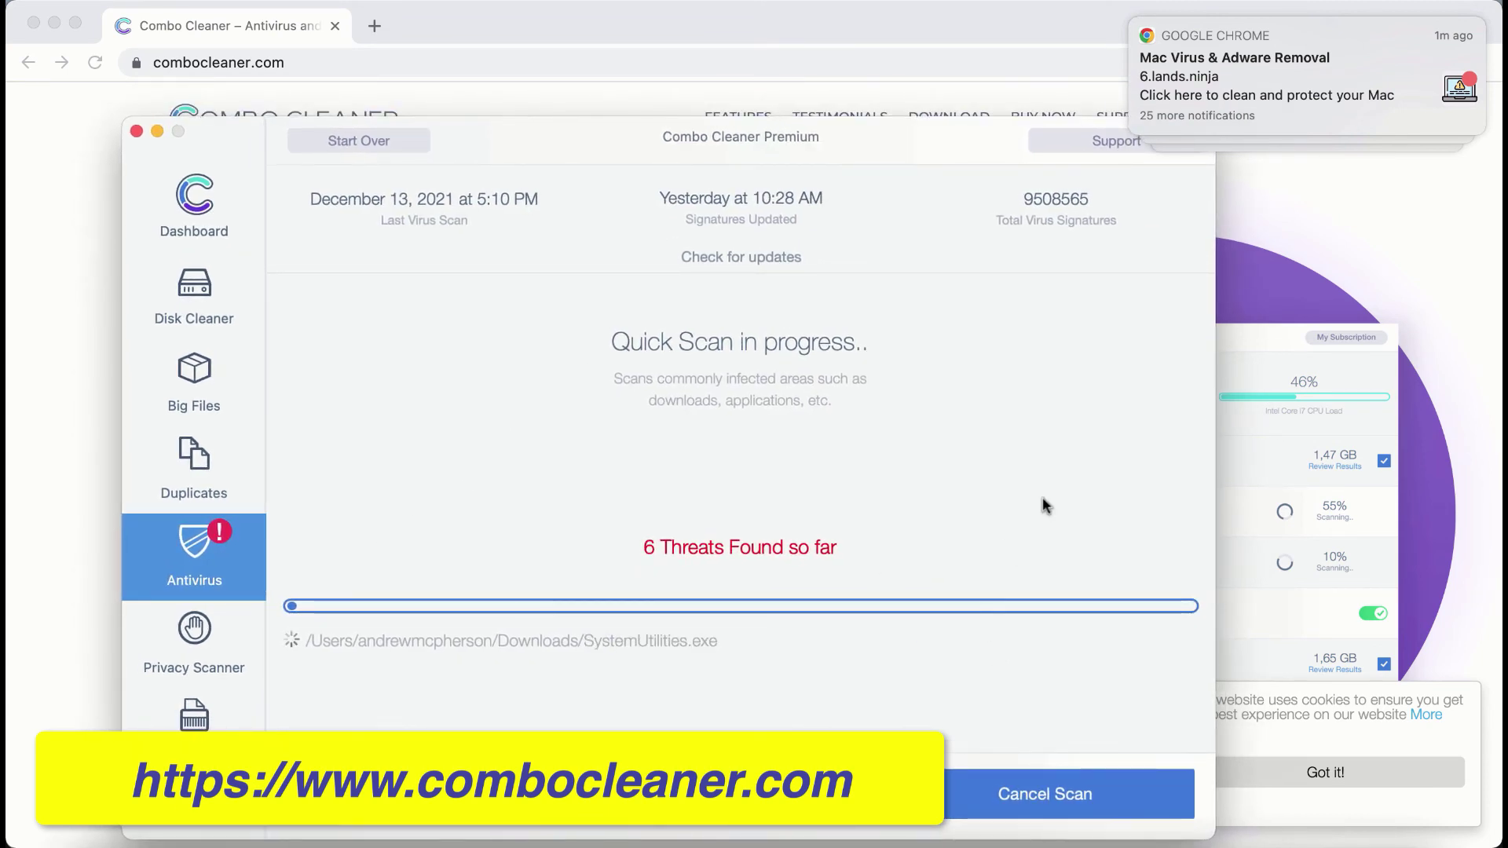
{"action": "left_click", "coordinate": [1043, 794]}
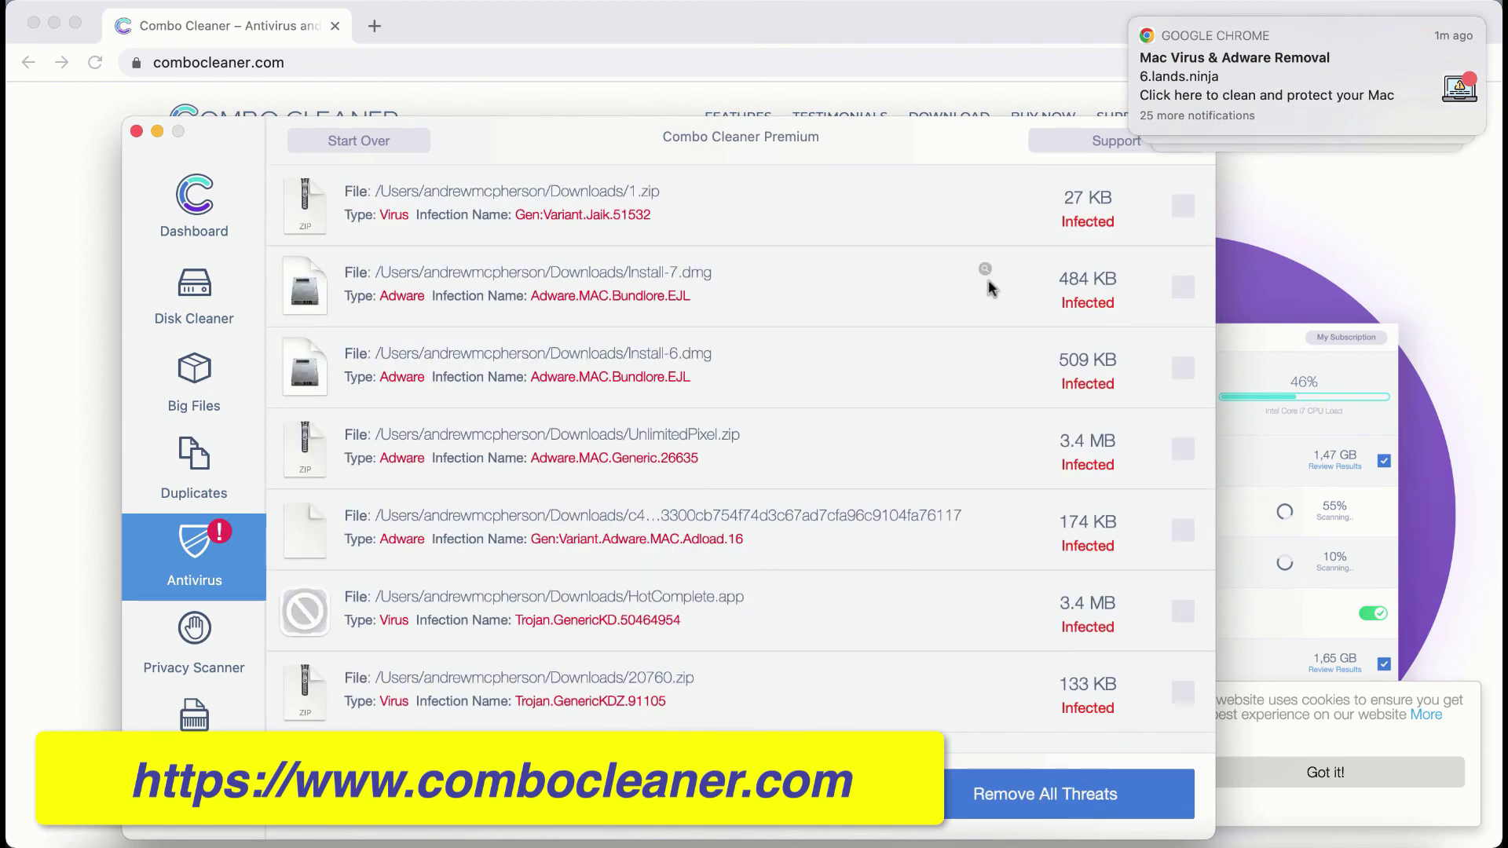
{"action": "scroll", "coordinate": [974, 235], "scroll_direction": "down", "scroll_amount": 1}
{"action": "left_click_drag", "start_coordinate": [988, 155], "coordinate": [976, 112]}
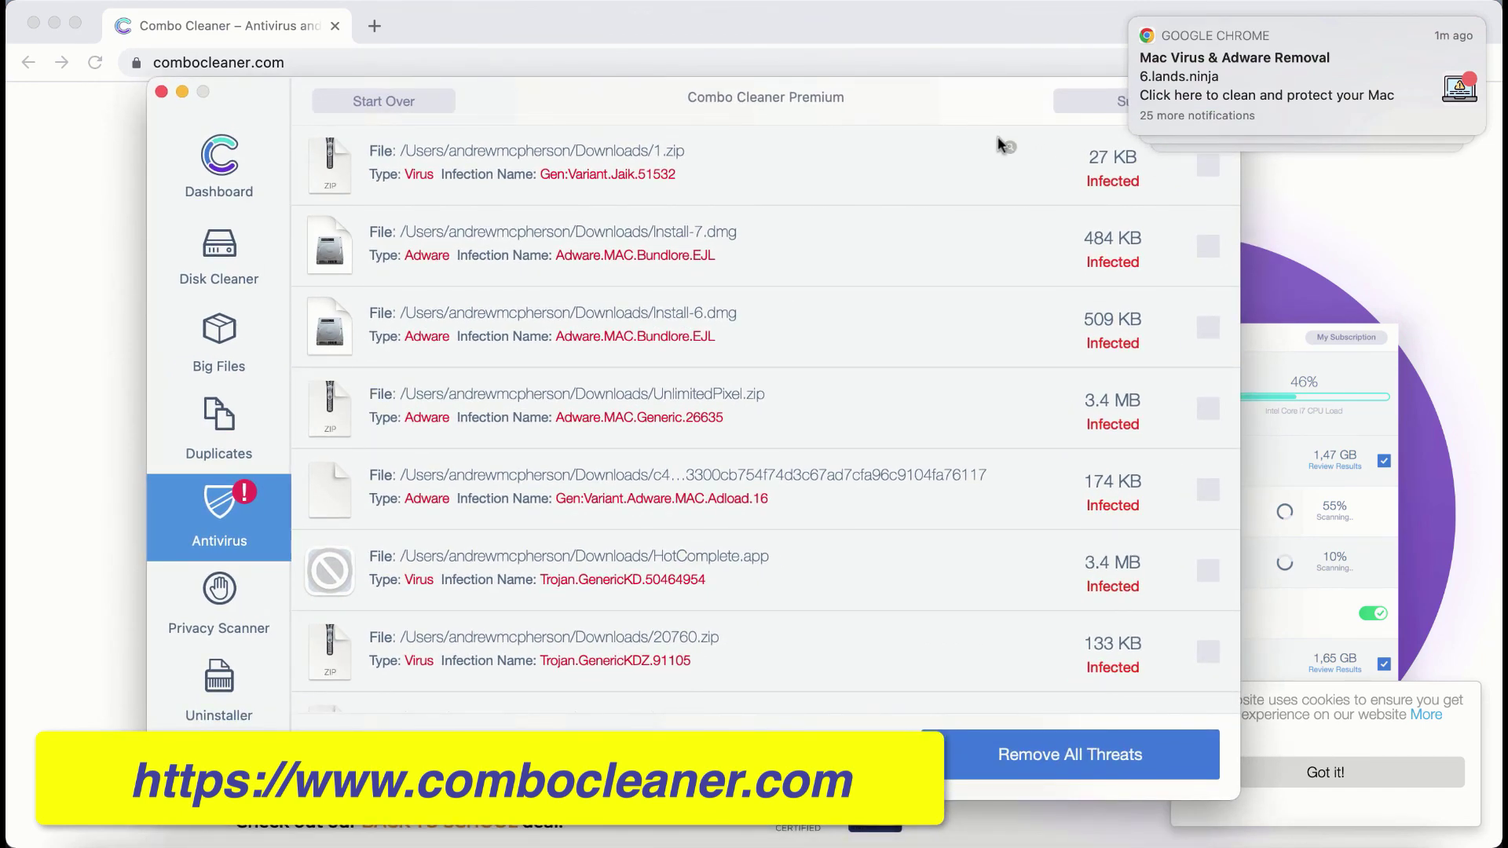
{"action": "scroll", "coordinate": [1002, 146], "scroll_direction": "up", "scroll_amount": 1}
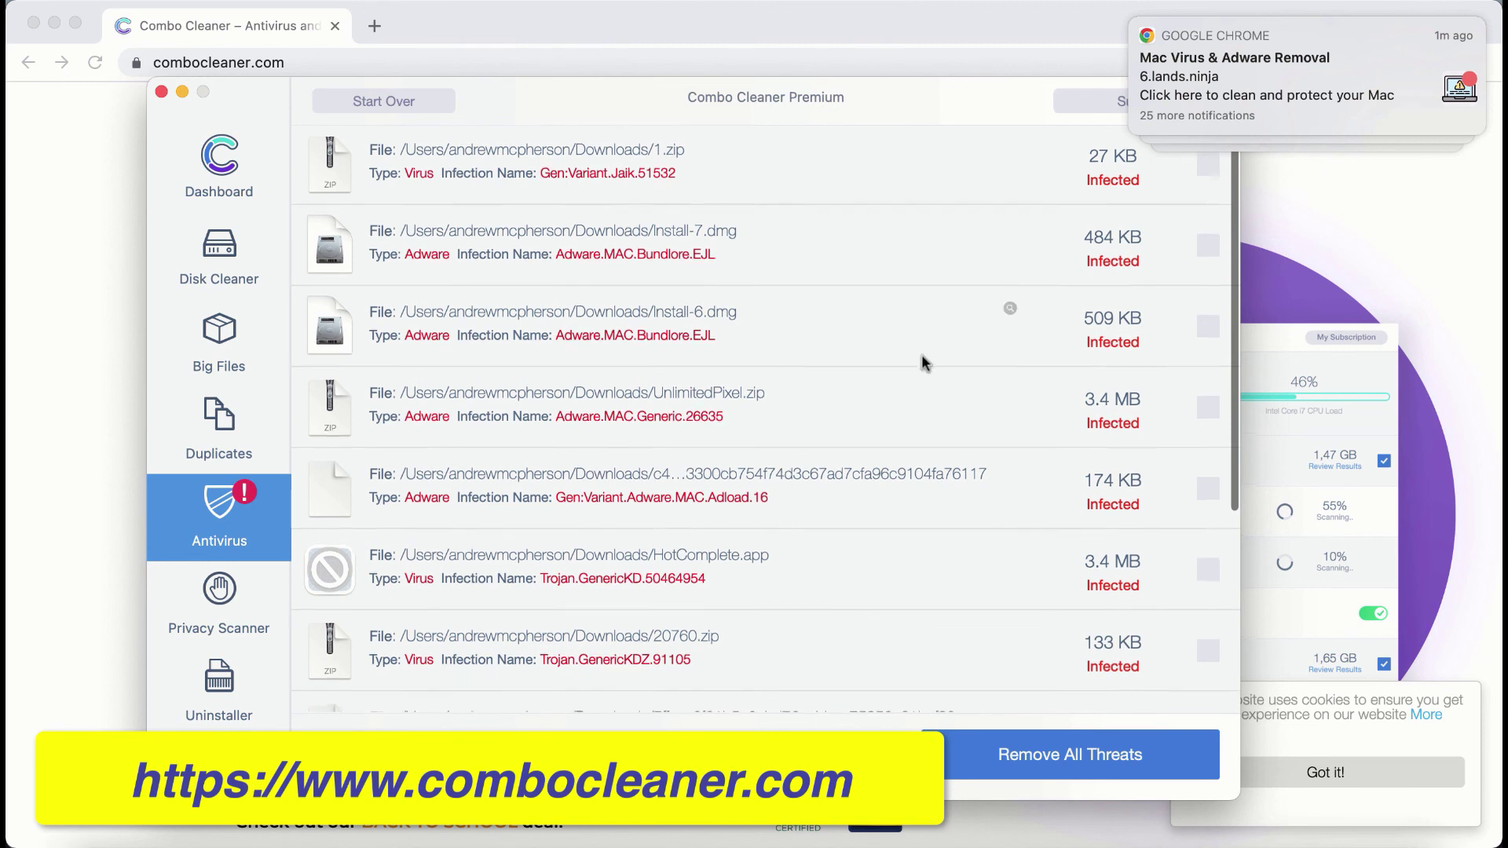
{"action": "scroll", "coordinate": [922, 355], "scroll_direction": "down", "scroll_amount": 1}
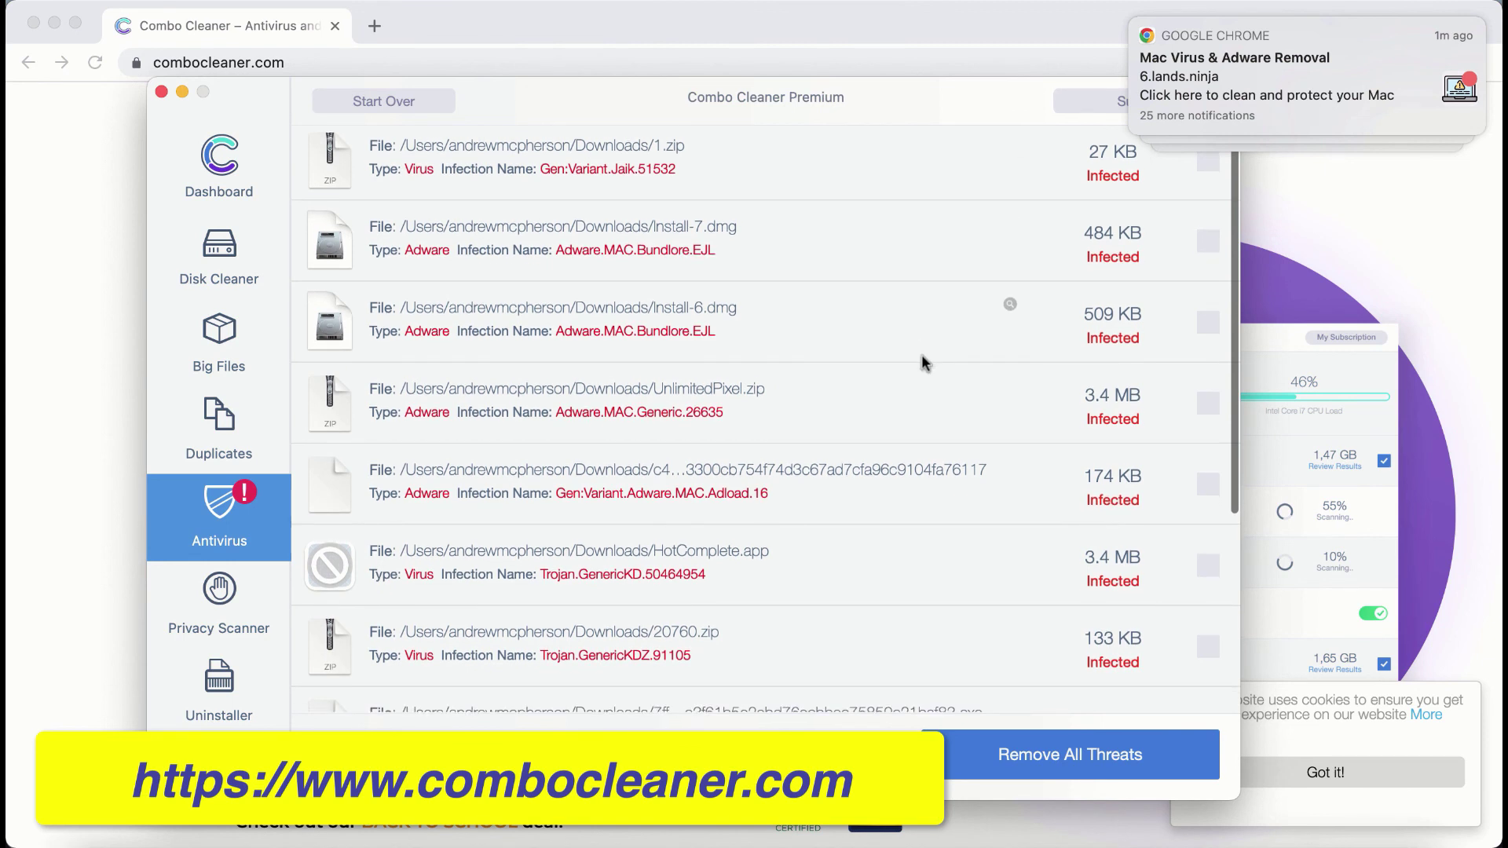